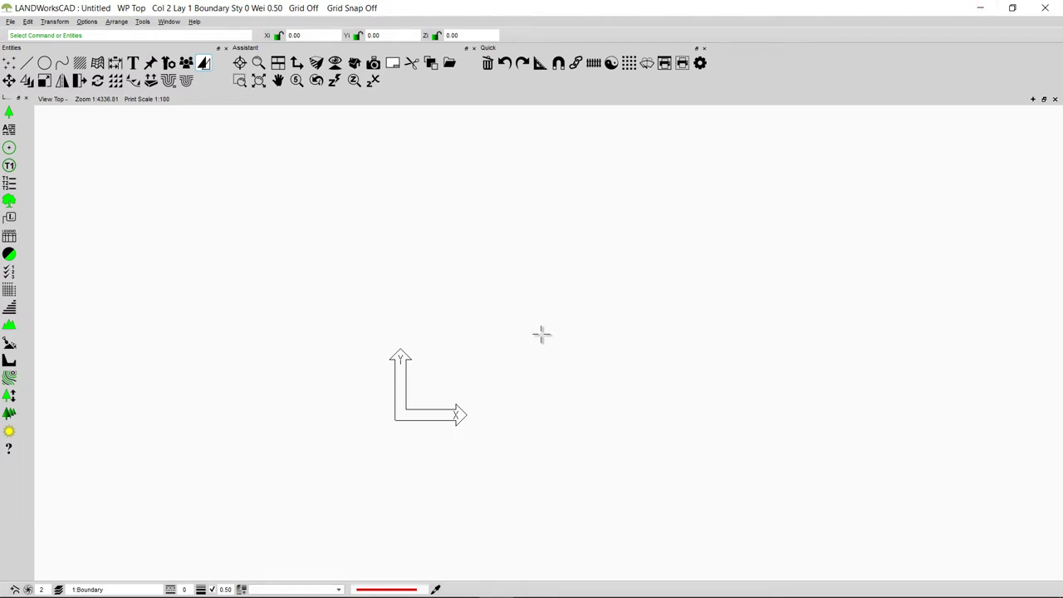
Switch to Google Maps in the browser and launch the Snipping Tool over the Blacktown Showground satellite view
{"action": "left_click", "coordinate": [324, 585]}
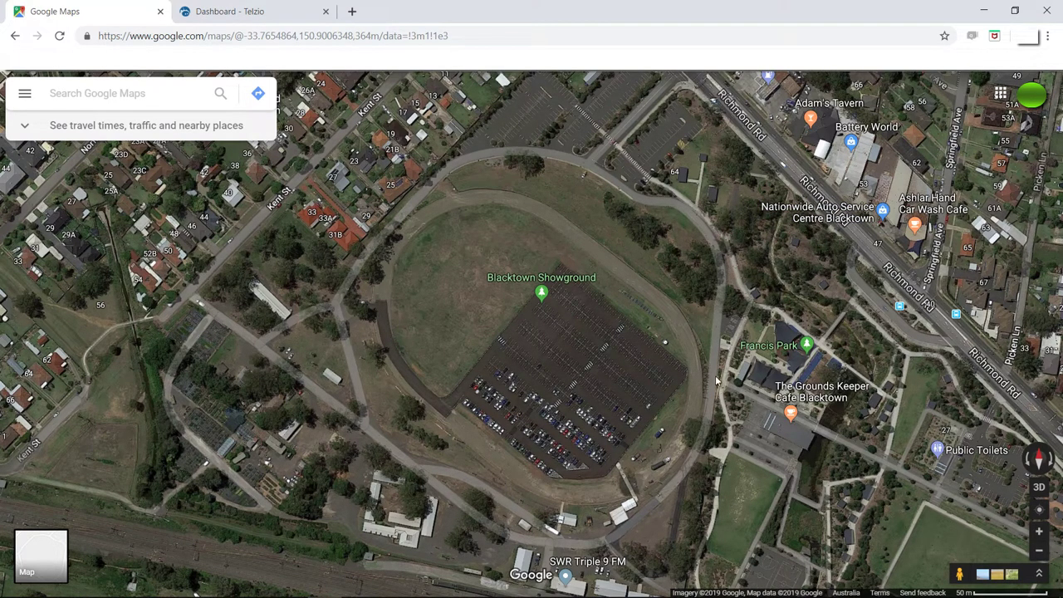
{"action": "left_click", "coordinate": [67, 586]}
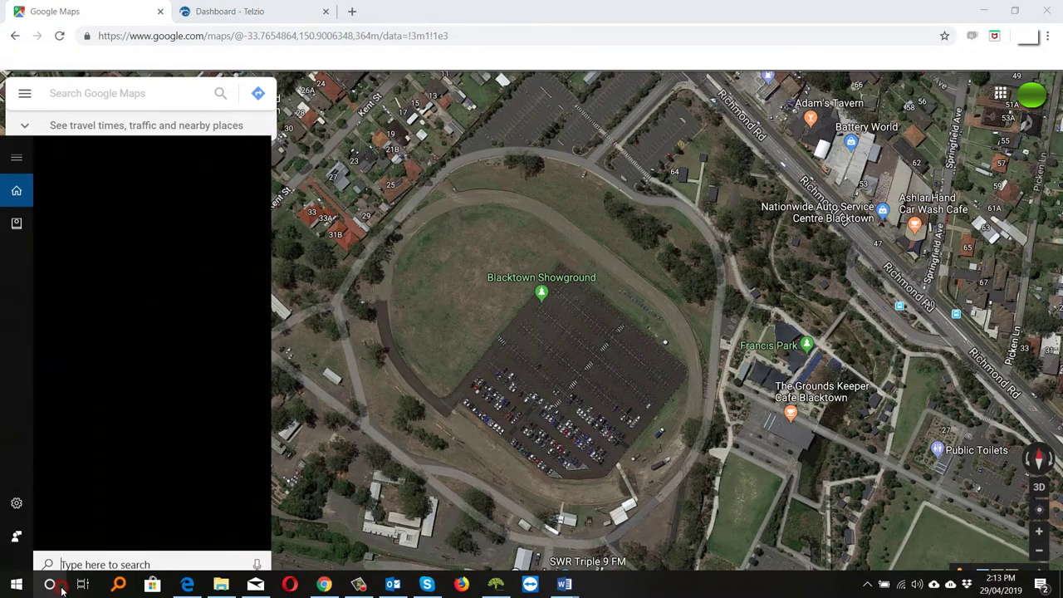
{"action": "type", "text": "snipping"}
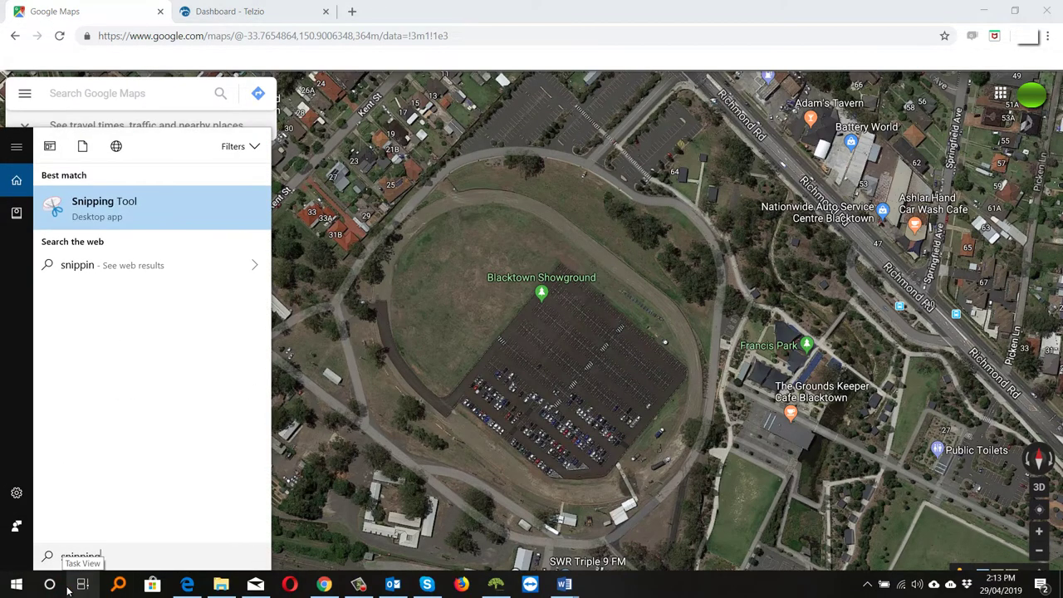
{"action": "left_click", "coordinate": [123, 208]}
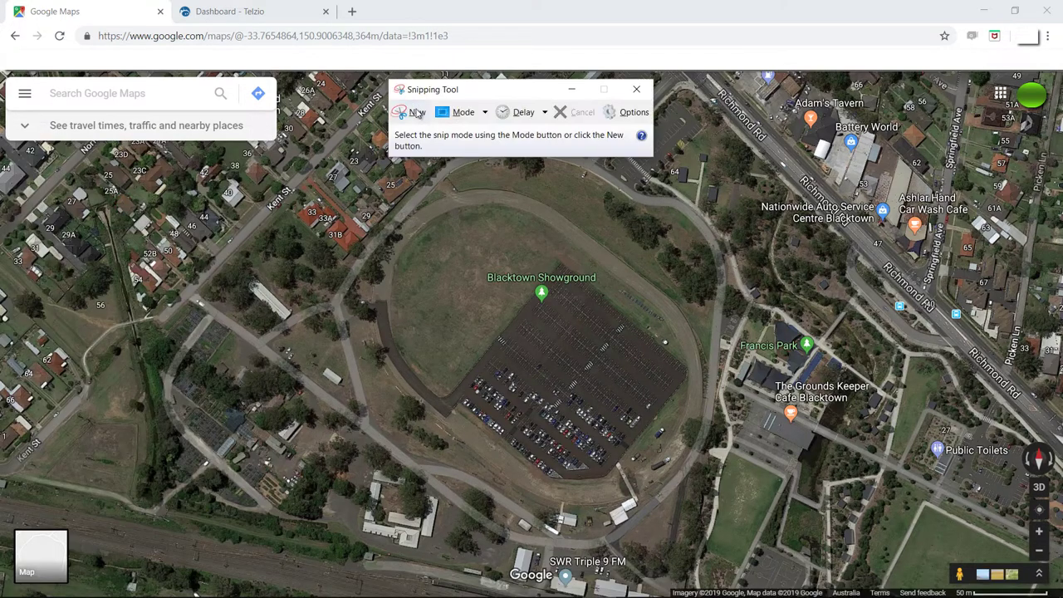
Capture a new rectangular snip of the satellite map covering the Blacktown Showground and its surrounding streets
{"action": "left_click", "coordinate": [417, 114]}
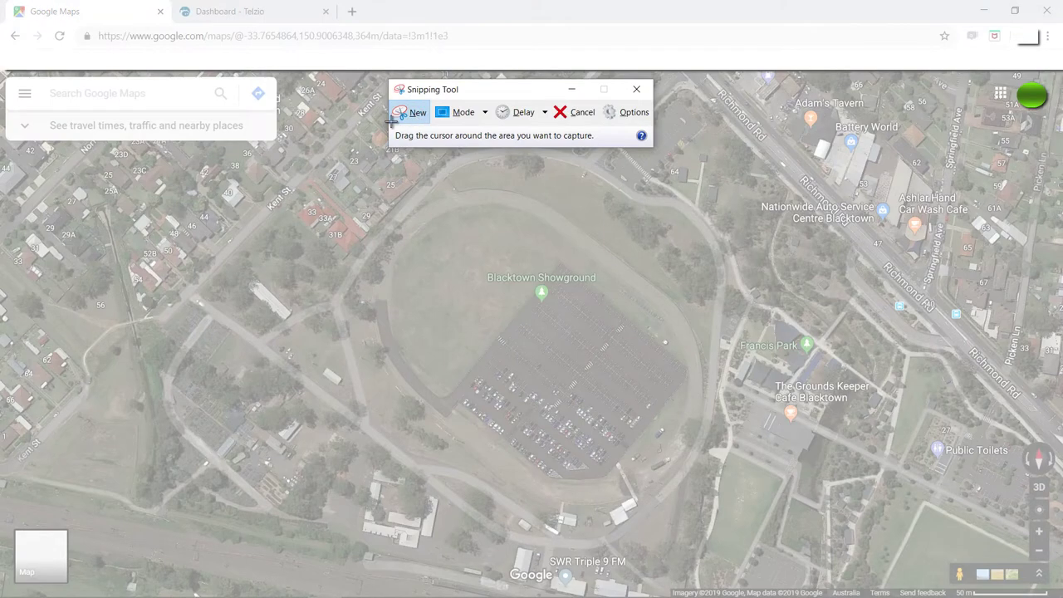
{"action": "left_click_drag", "start_coordinate": [57, 140], "coordinate": [983, 558]}
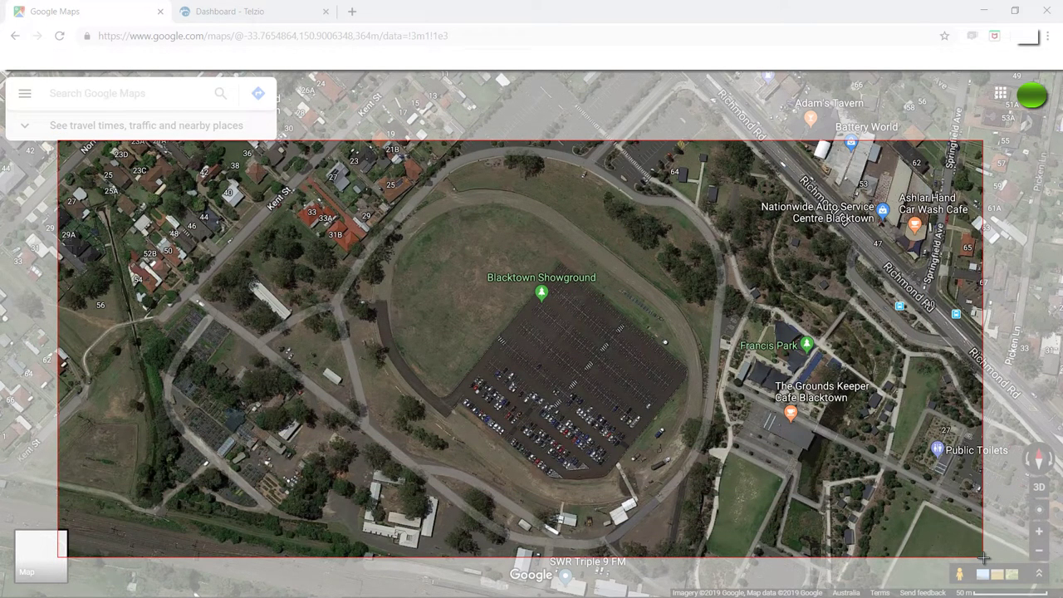
{"action": "left_click_drag", "start_coordinate": [983, 557], "coordinate": [984, 558]}
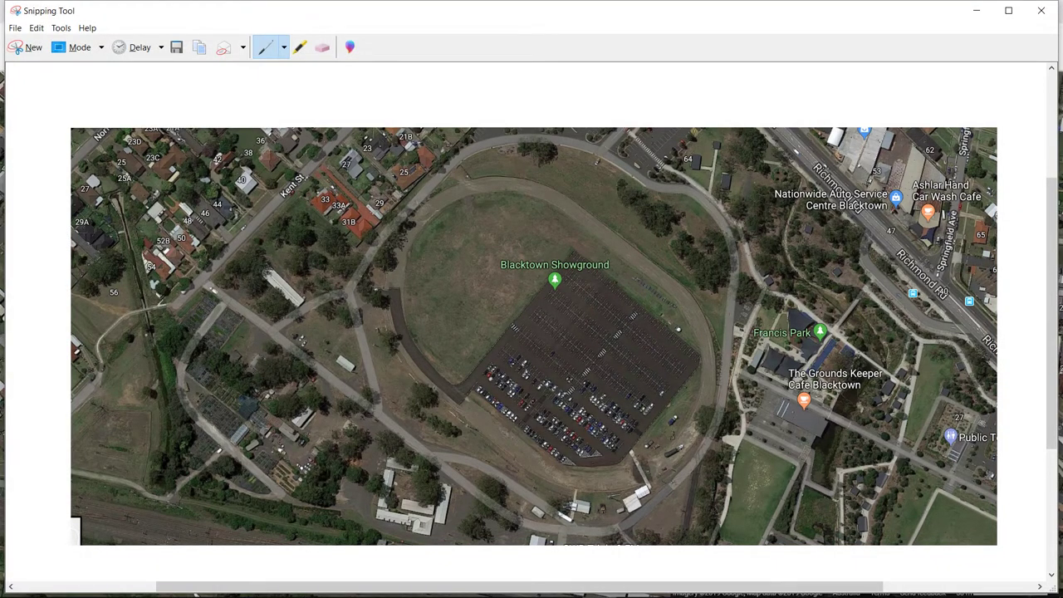
Start saving the snip and go to the LANDWorksCAD Plans folder inside Documents
{"action": "left_click", "coordinate": [15, 28]}
{"action": "left_click", "coordinate": [30, 62]}
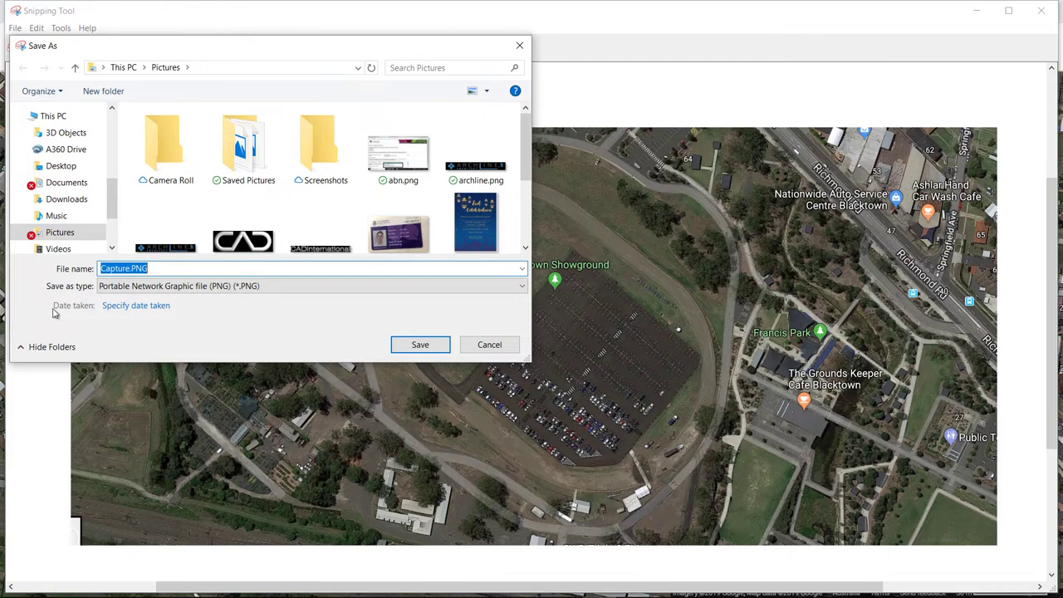
{"action": "left_click", "coordinate": [67, 183]}
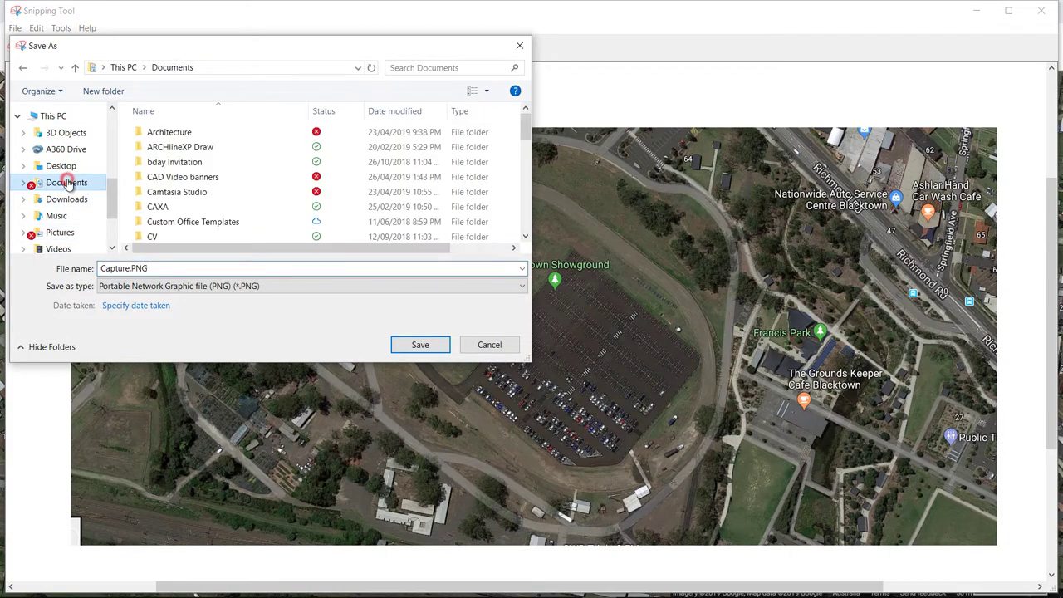
{"action": "scroll", "coordinate": [143, 193], "scroll_direction": "down", "scroll_amount": 3}
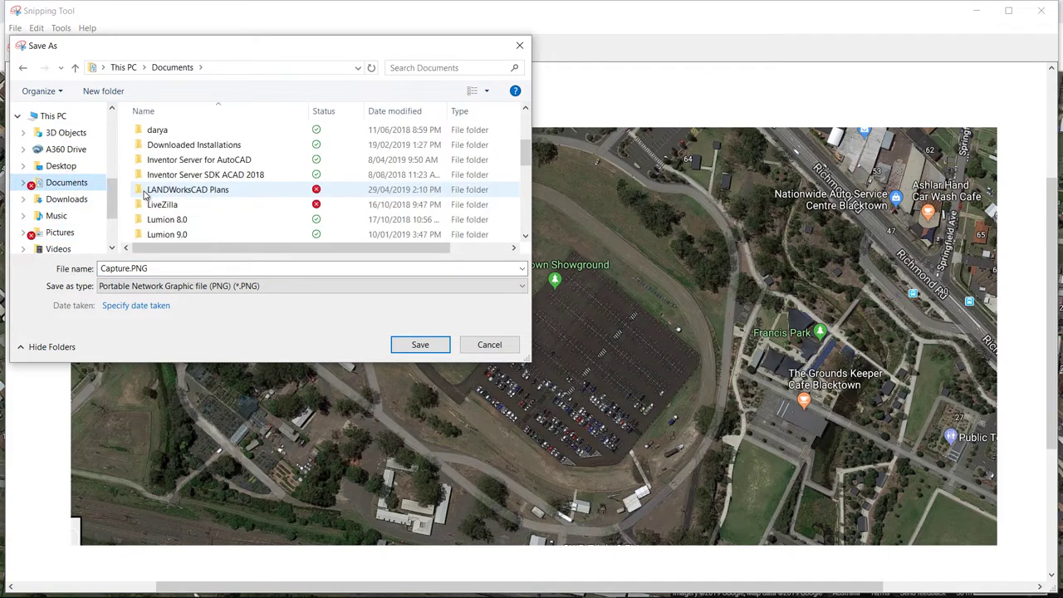
{"action": "scroll", "coordinate": [143, 193], "scroll_direction": "down", "scroll_amount": 2}
{"action": "scroll", "coordinate": [143, 195], "scroll_direction": "up", "scroll_amount": 2}
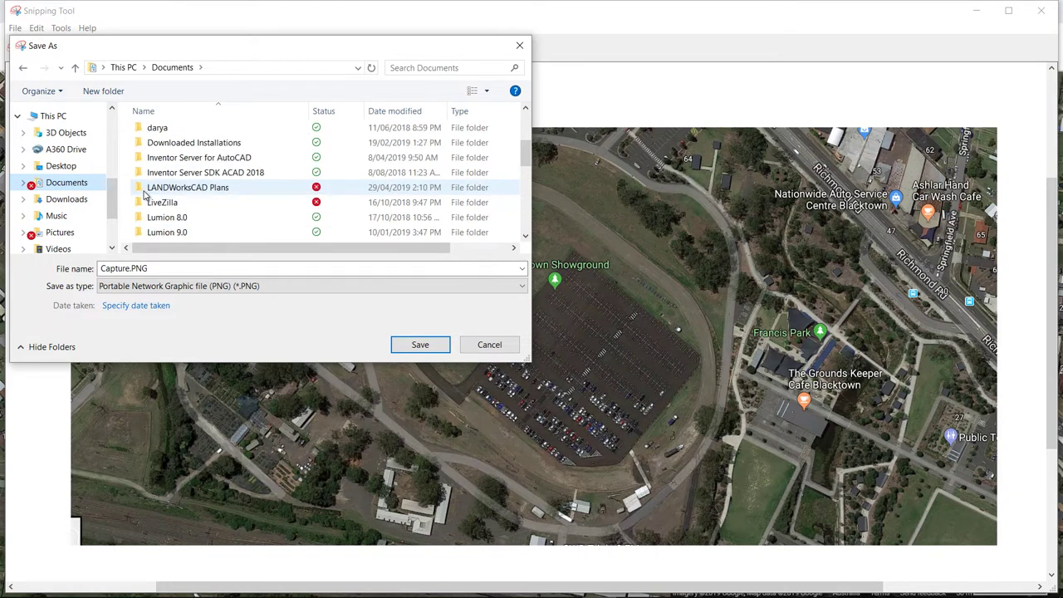
{"action": "left_click", "coordinate": [209, 193]}
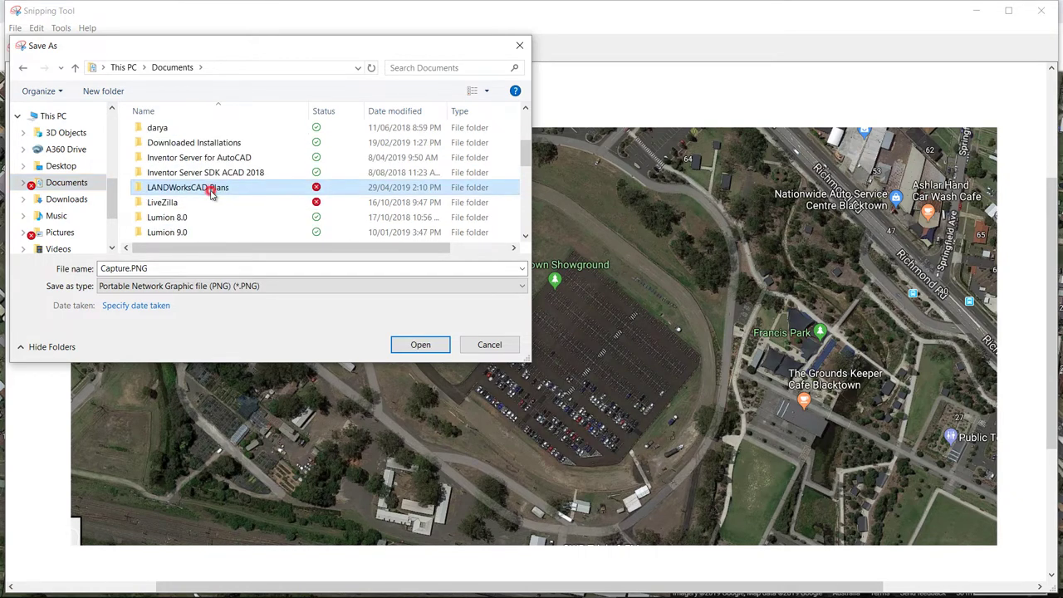
{"action": "double_click", "coordinate": [211, 194]}
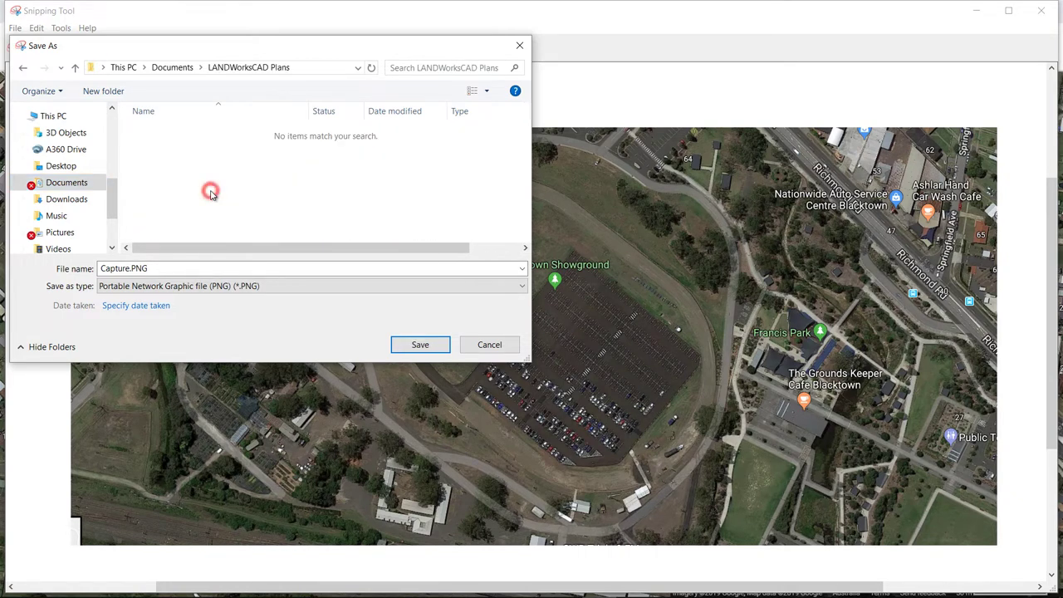
Create a folder named Plan 01 inside LANDWorksCAD Plans and open it
{"action": "right_click", "coordinate": [183, 145]}
{"action": "mouse_move", "coordinate": [298, 433]}
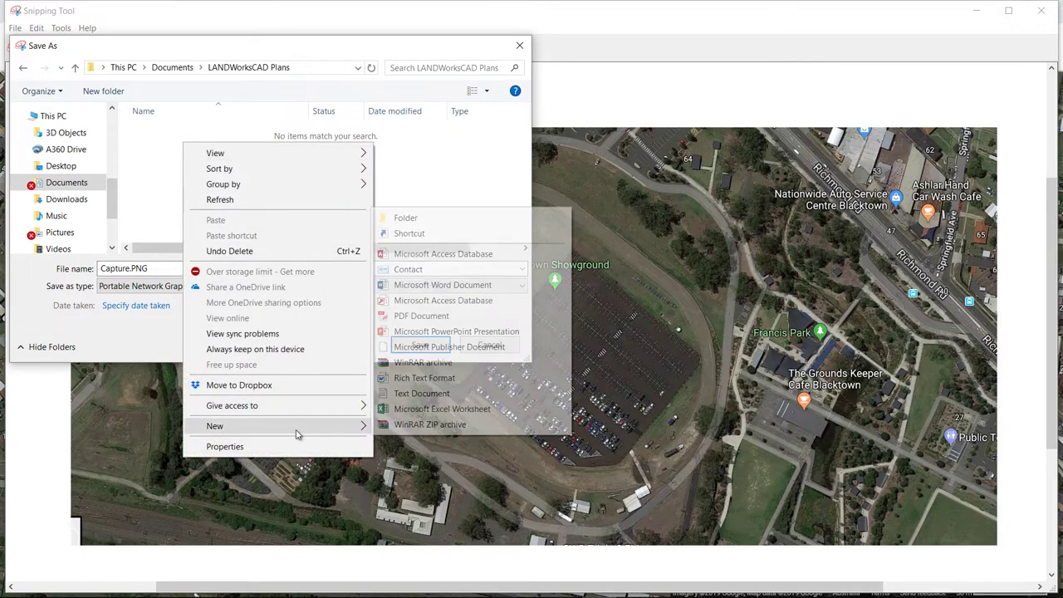
{"action": "left_click", "coordinate": [441, 224]}
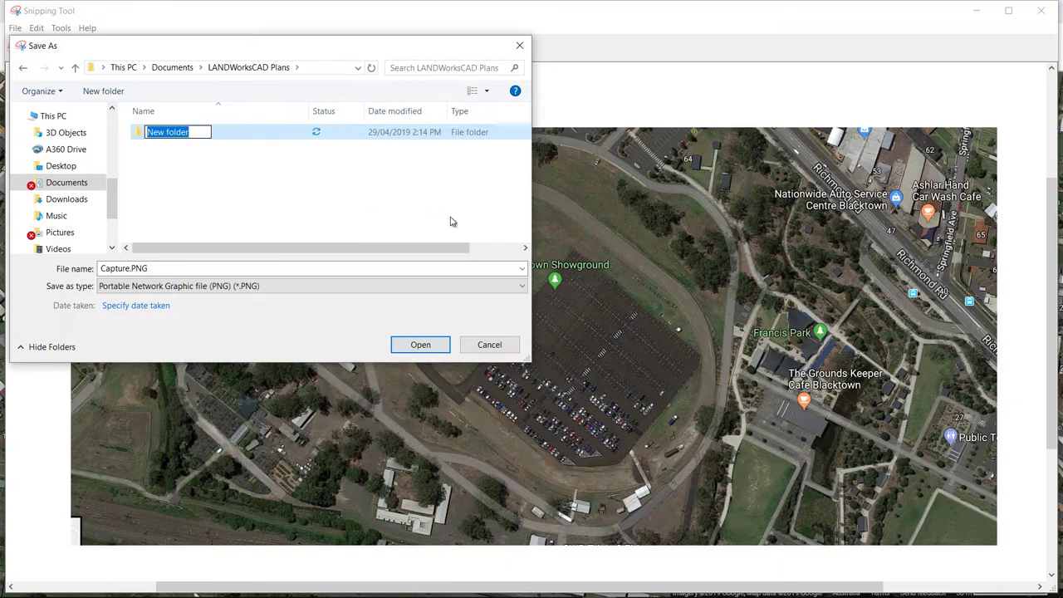
{"action": "type", "text": "Plan 01"}
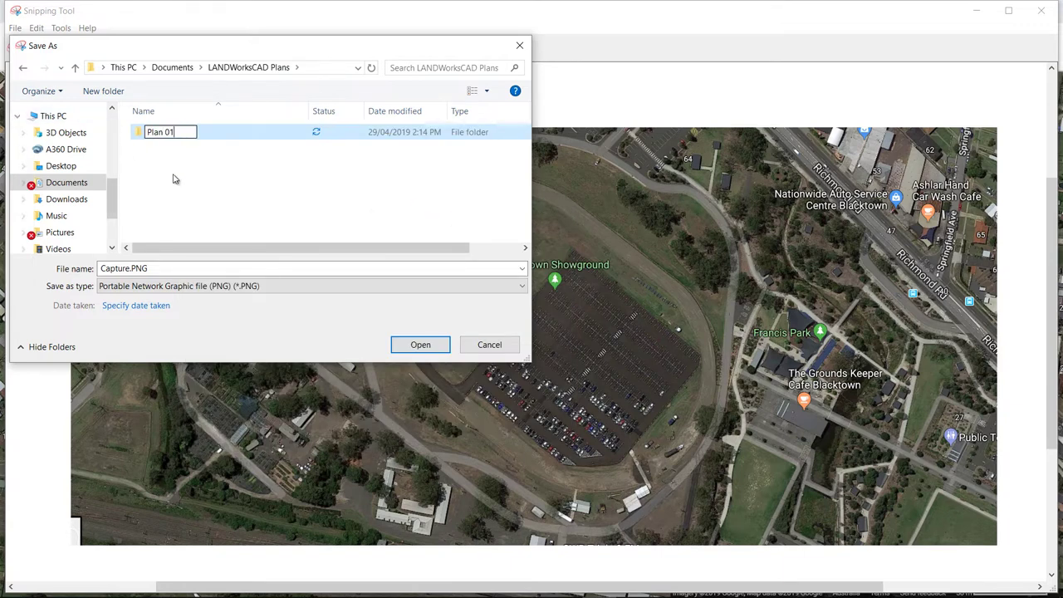
{"action": "key", "text": "Return"}
{"action": "double_click", "coordinate": [156, 131]}
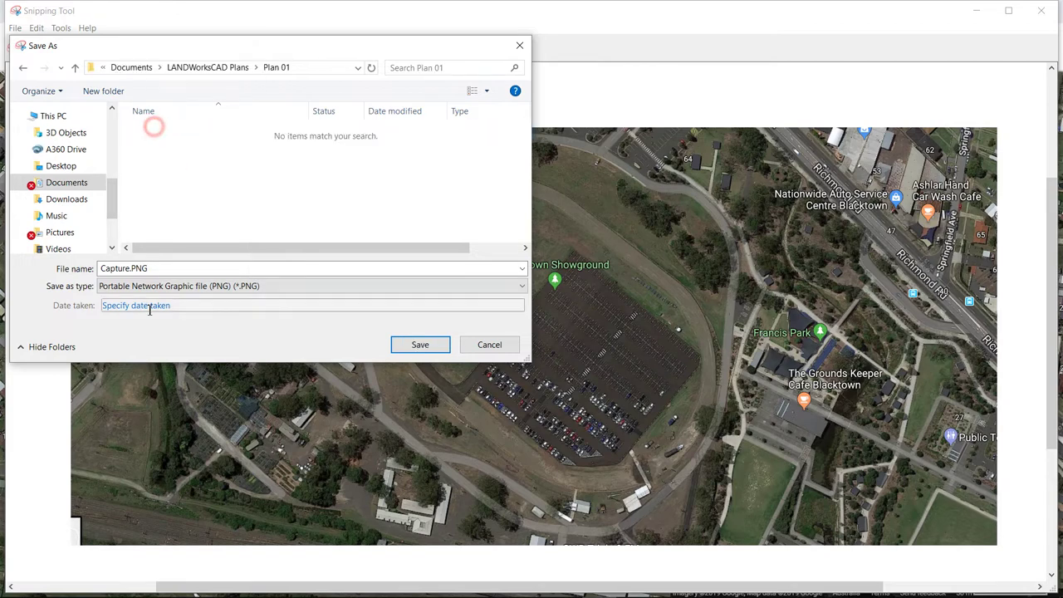
Save the snip in the Plan 01 folder as plan 01, keeping the PNG file type
{"action": "double_click", "coordinate": [129, 268]}
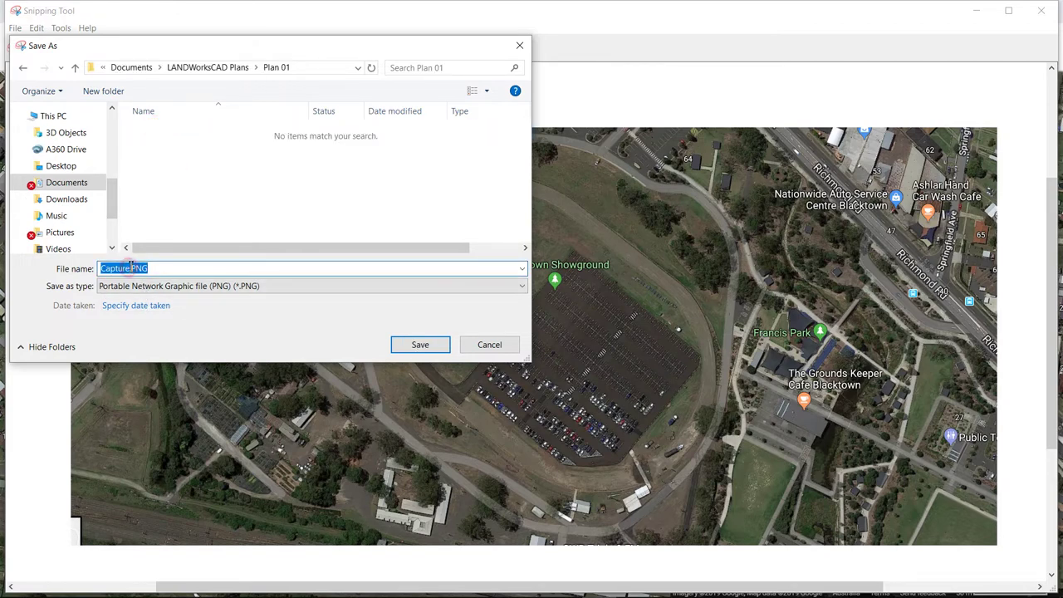
{"action": "type", "text": "plan 01"}
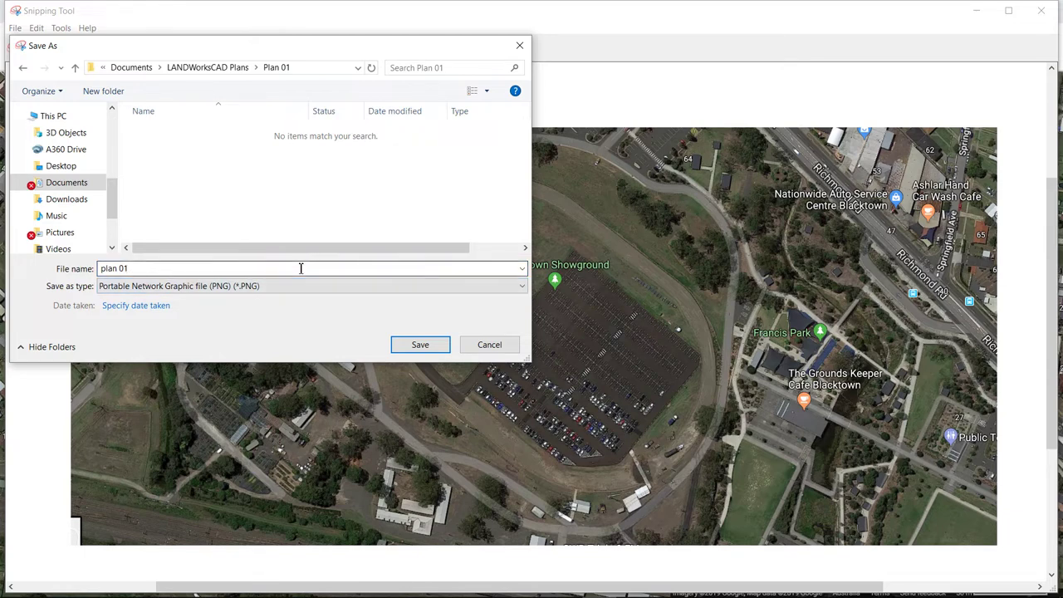
{"action": "left_click", "coordinate": [375, 285]}
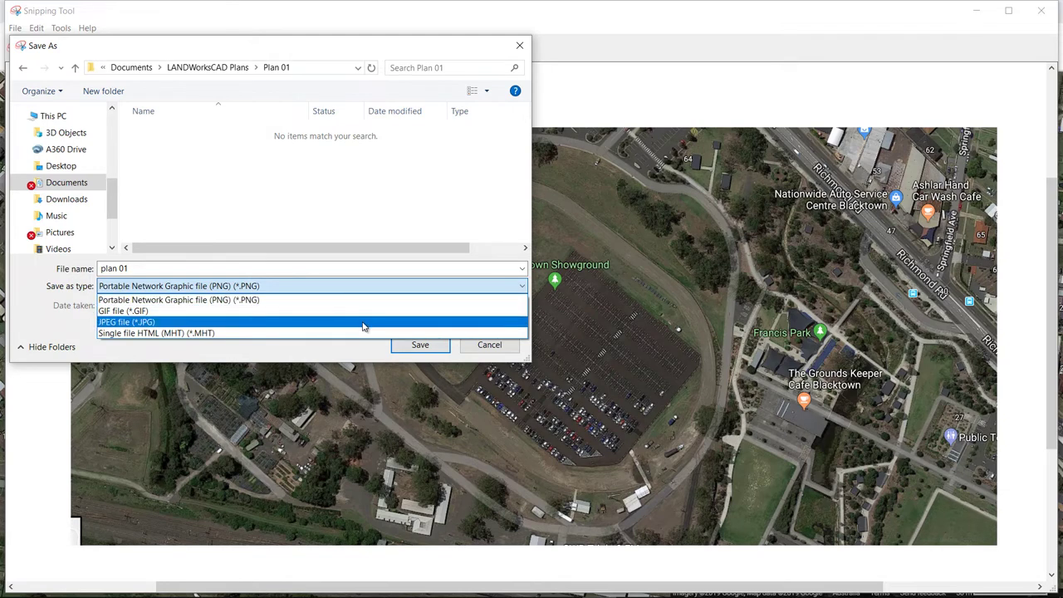
{"action": "left_click", "coordinate": [346, 222]}
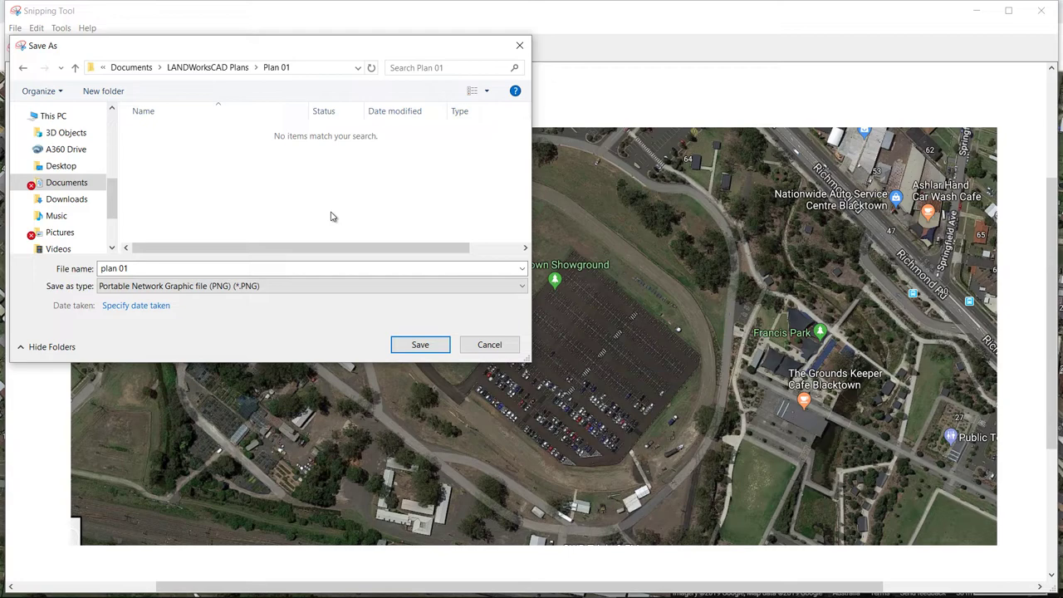
{"action": "left_click", "coordinate": [437, 349]}
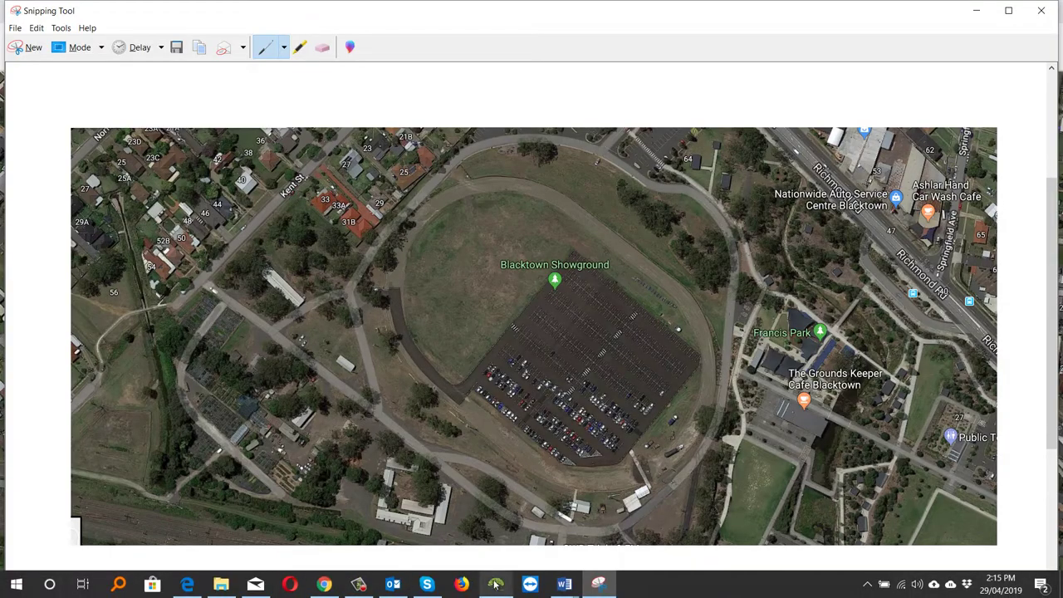
Switch to LANDWorksCAD and start a Scaled Image insertion using plan 01.PNG from the Plan 01 folder
{"action": "left_click", "coordinate": [496, 593]}
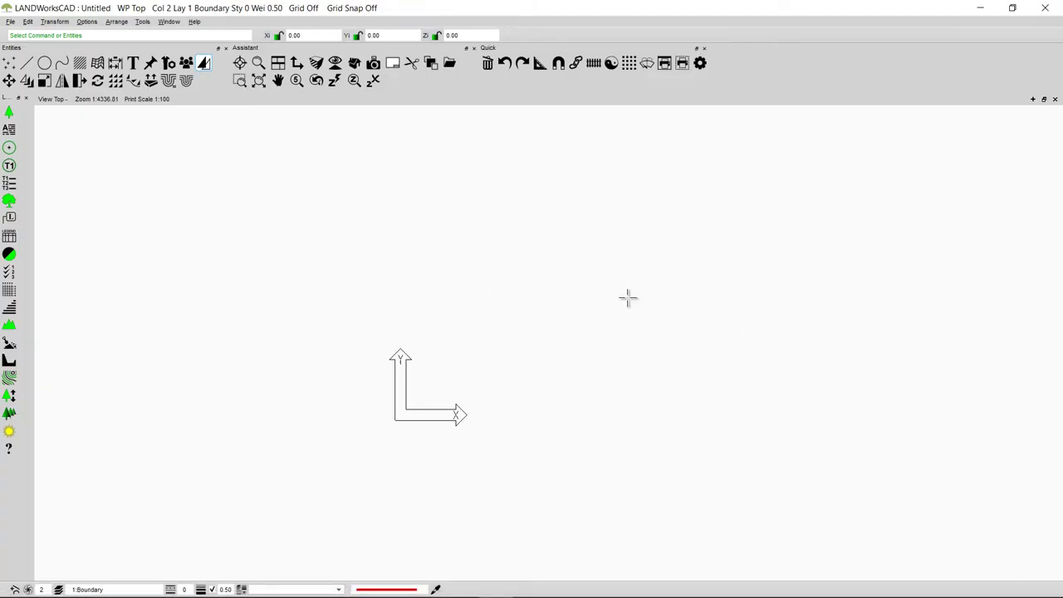
{"action": "middle_click_drag", "start_coordinate": [480, 387], "coordinate": [126, 513]}
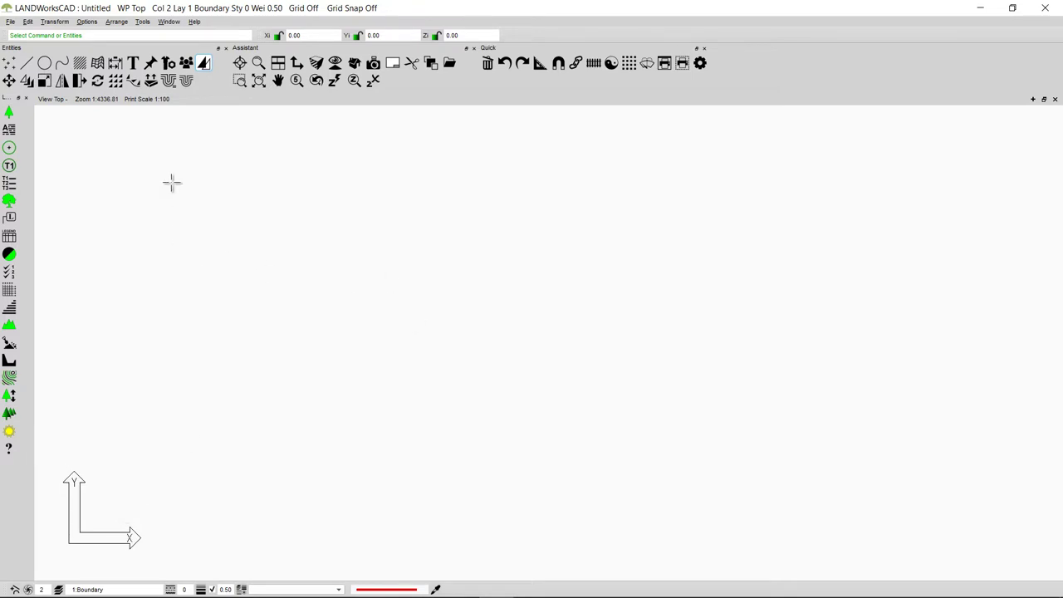
{"action": "left_click", "coordinate": [150, 65]}
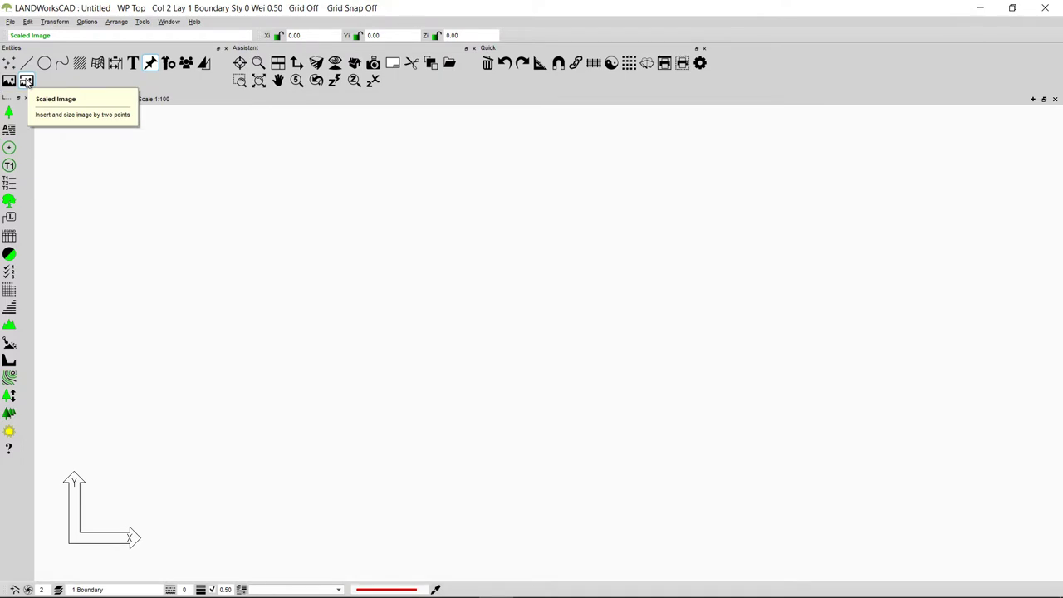
{"action": "left_click", "coordinate": [27, 81]}
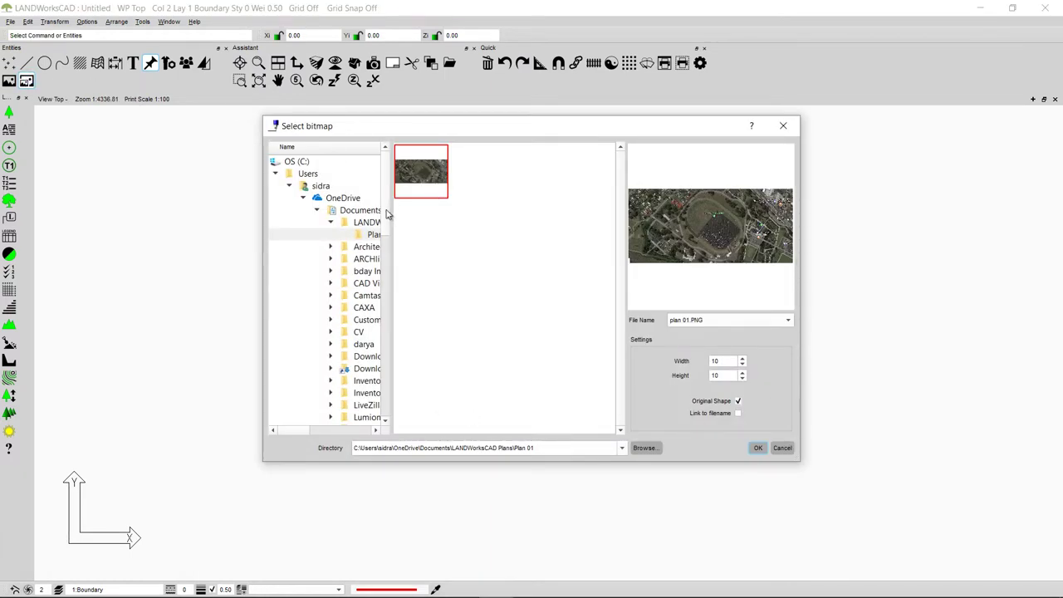
{"action": "scroll", "coordinate": [387, 212], "scroll_direction": "down", "scroll_amount": 5}
{"action": "scroll", "coordinate": [387, 212], "scroll_direction": "up", "scroll_amount": 5}
{"action": "left_click", "coordinate": [357, 238]}
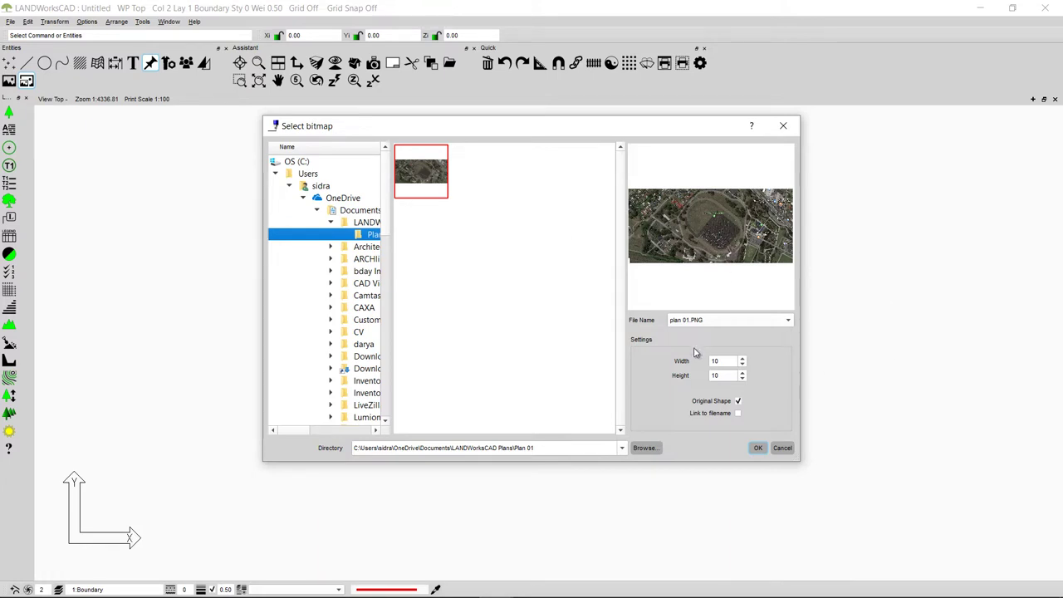
Accept the bitmap with Link to filename off and place it from a corner near the origin diagonally across the drawing area
{"action": "left_click", "coordinate": [737, 413]}
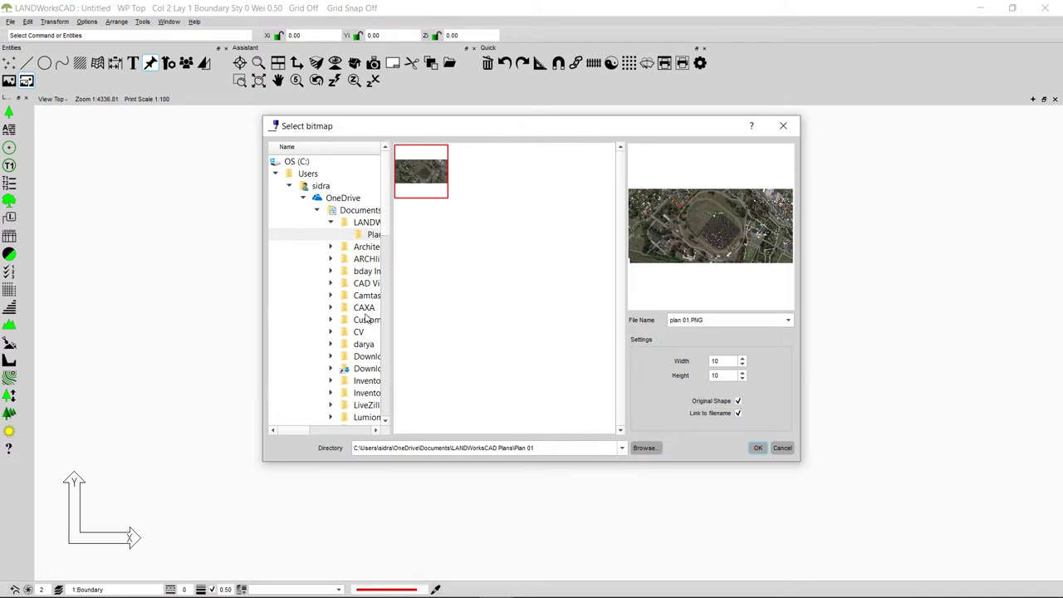
{"action": "left_click", "coordinate": [738, 413]}
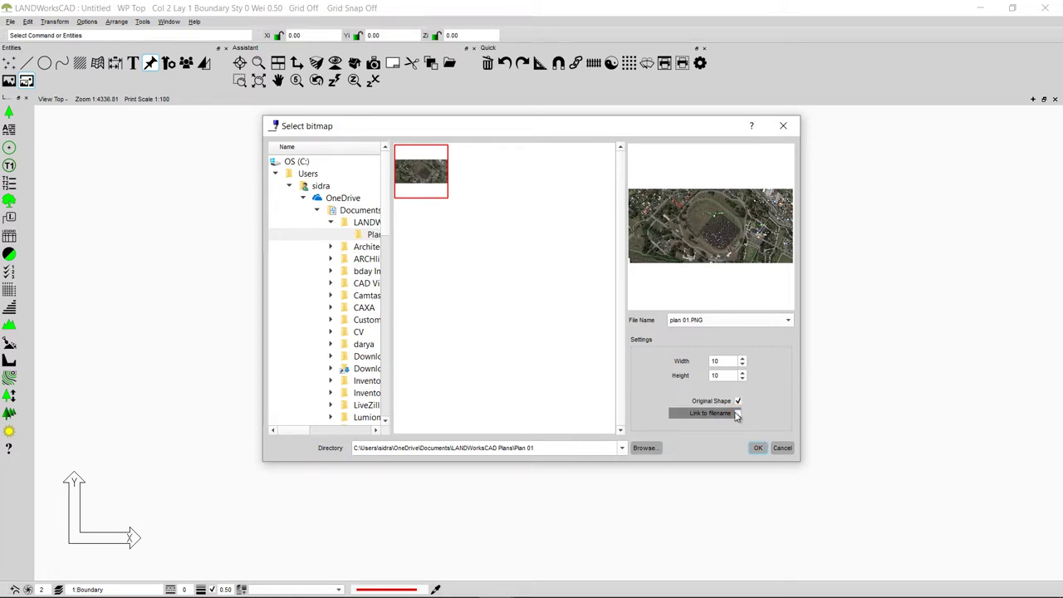
{"action": "left_click", "coordinate": [759, 449]}
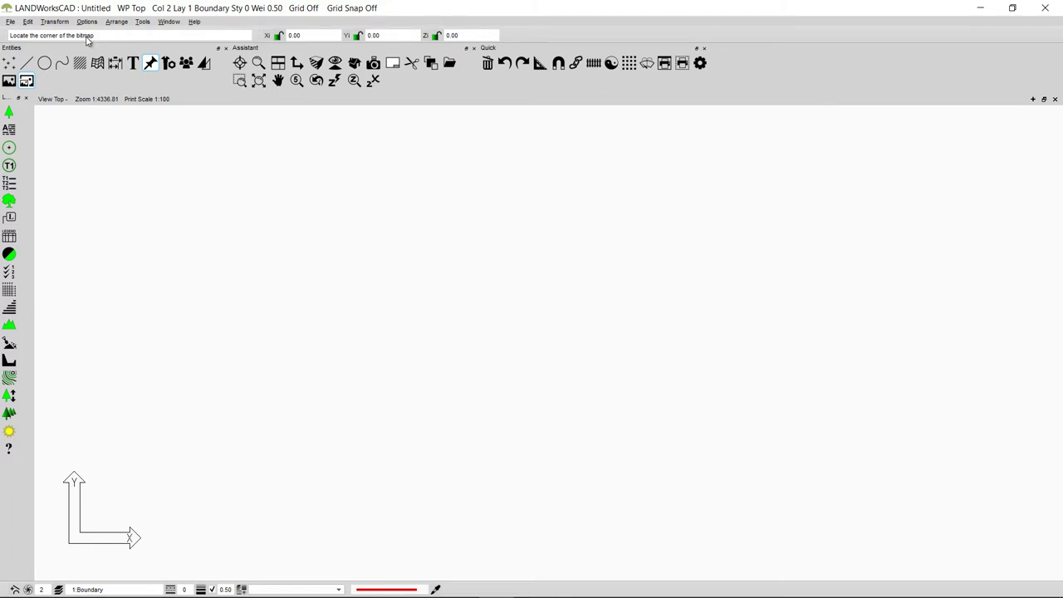
{"action": "left_click", "coordinate": [86, 526]}
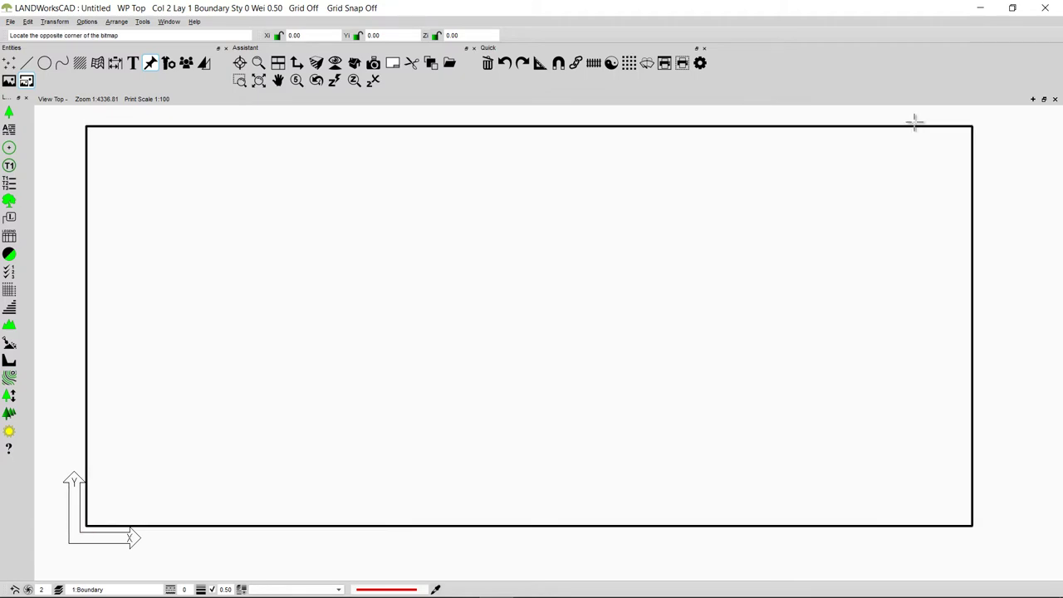
{"action": "left_click", "coordinate": [994, 112]}
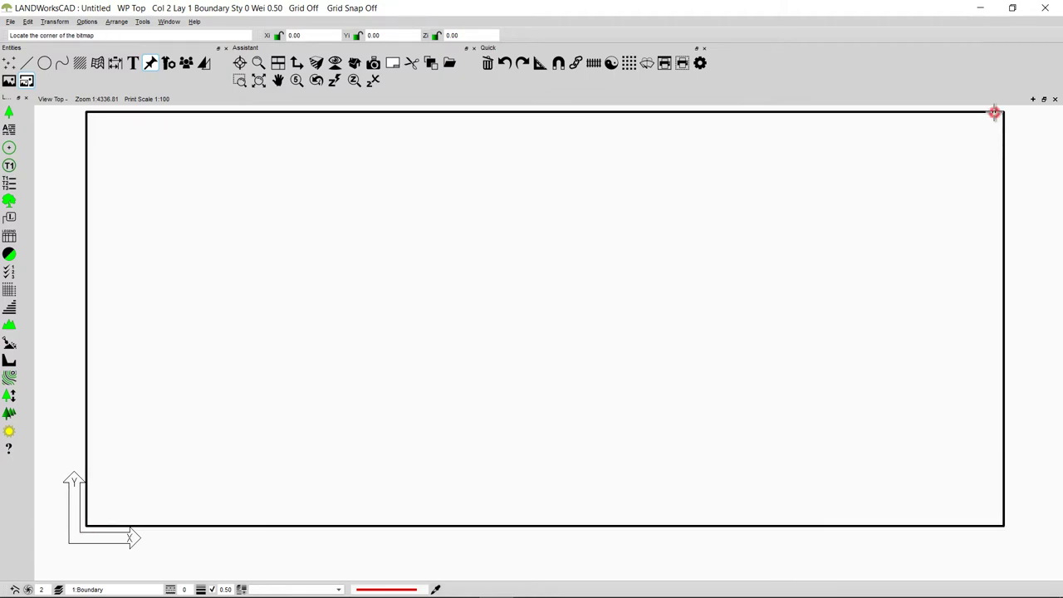
{"action": "scroll", "coordinate": [735, 359], "scroll_direction": "down", "scroll_amount": 1}
{"action": "scroll", "coordinate": [735, 359], "scroll_direction": "up", "scroll_amount": 1}
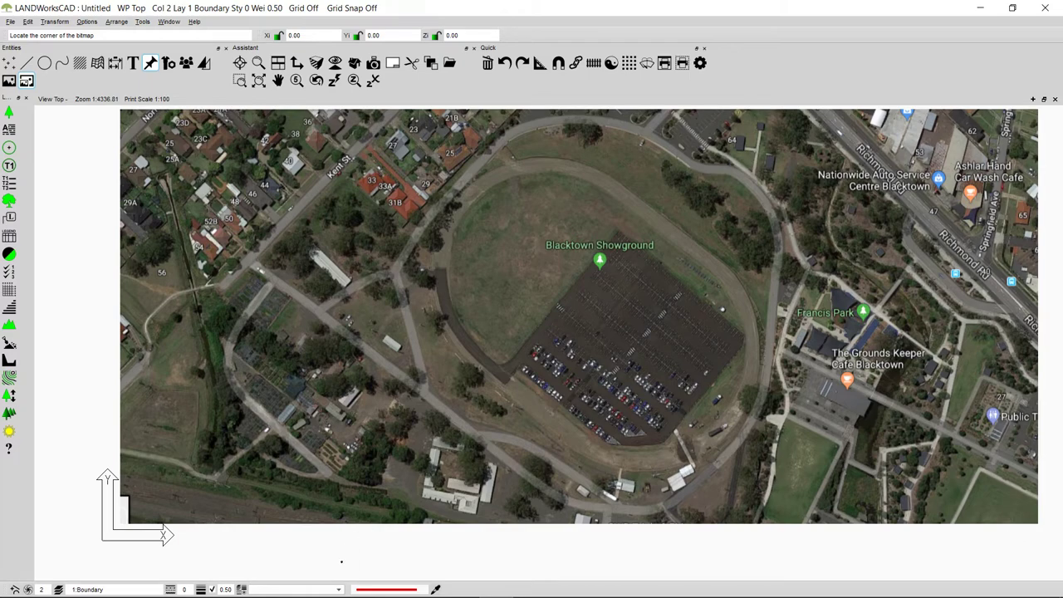
Switch to Google Maps and measure the distance along the northwest edge of the Blacktown Showground car park, corner to corner
{"action": "left_click", "coordinate": [325, 585]}
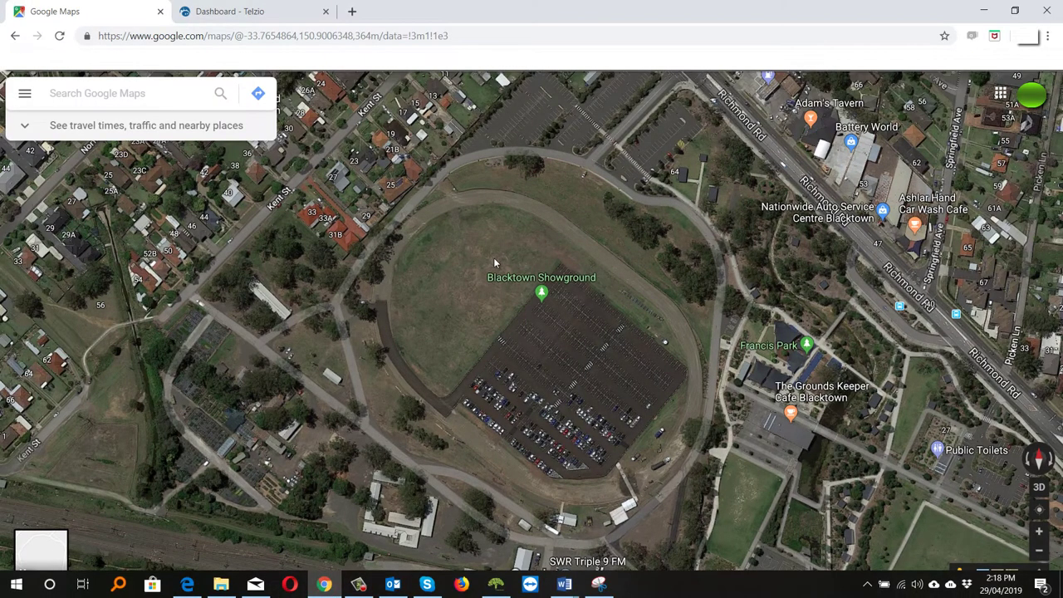
{"action": "right_click", "coordinate": [518, 202]}
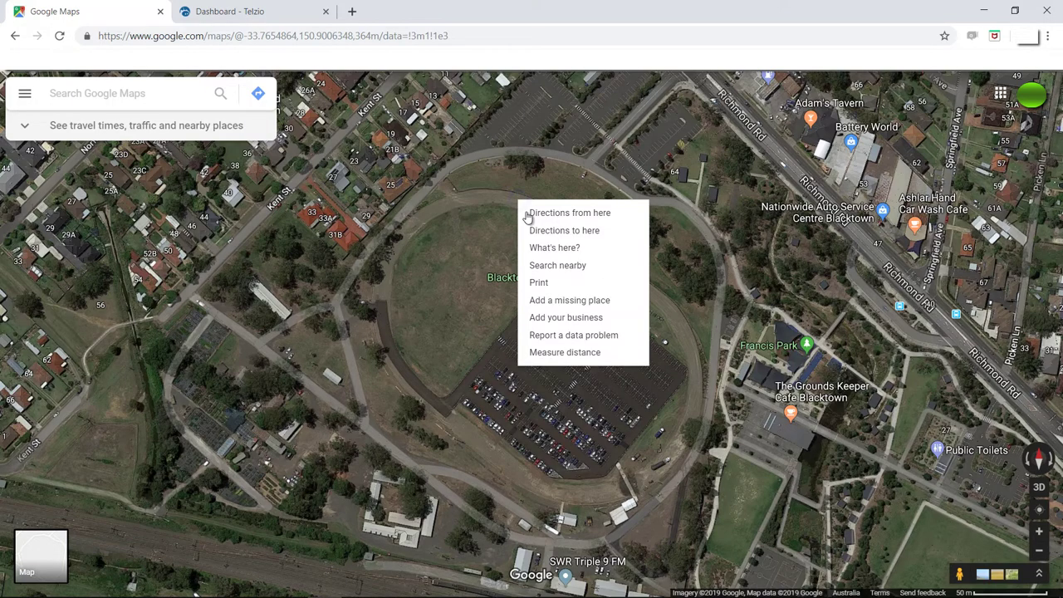
{"action": "left_click", "coordinate": [586, 353]}
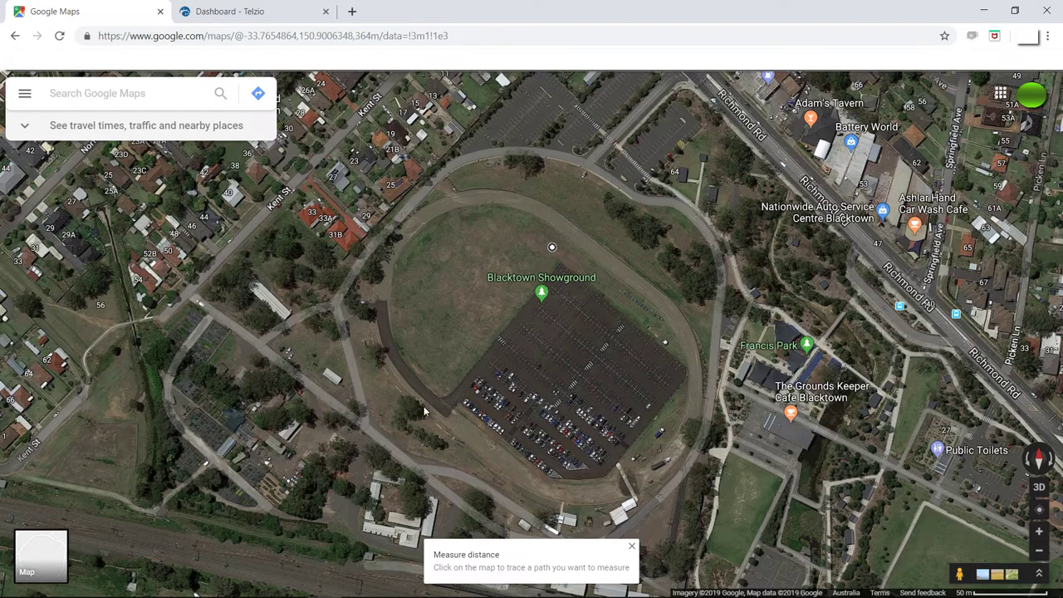
{"action": "left_click", "coordinate": [562, 263]}
{"action": "left_click_drag", "start_coordinate": [552, 250], "coordinate": [446, 402]}
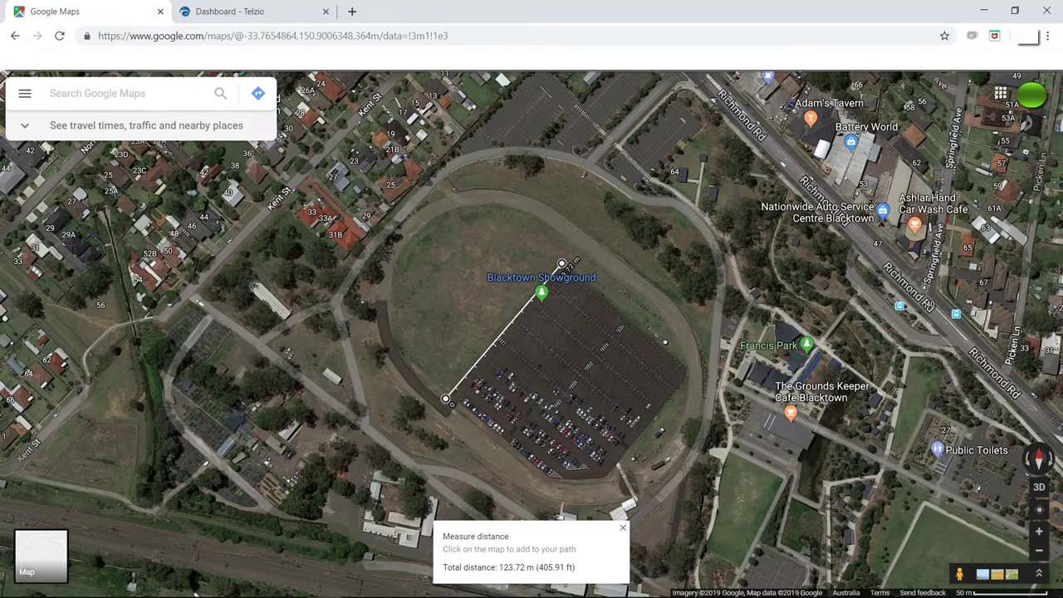
Switch back to LANDWorksCAD and start a line with red, colour 2, as the current colour
{"action": "left_click", "coordinate": [496, 591]}
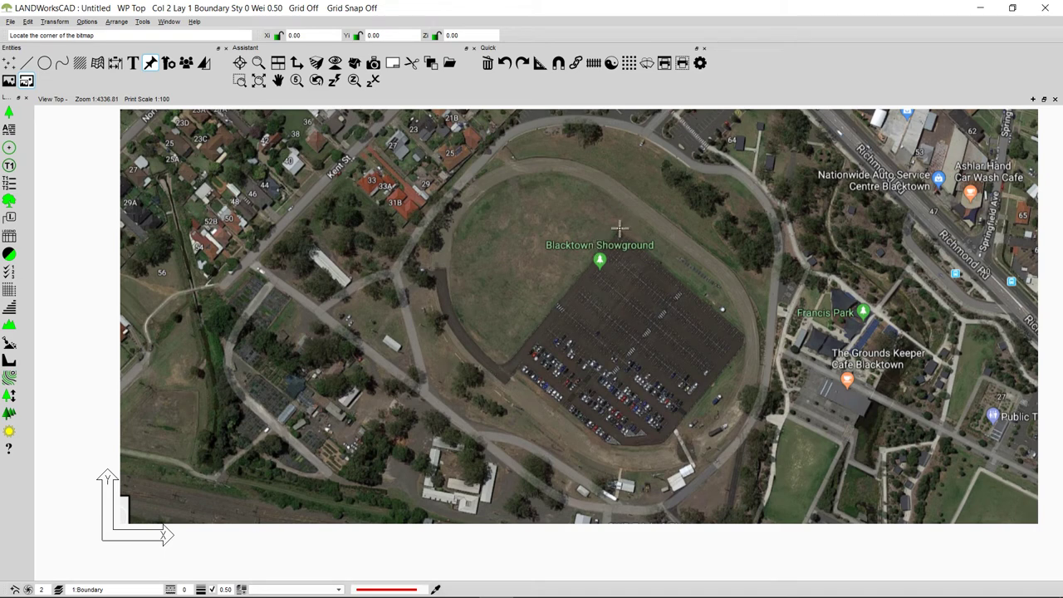
{"action": "left_click", "coordinate": [27, 64]}
{"action": "left_click", "coordinate": [9, 82]}
{"action": "left_click", "coordinate": [8, 84]}
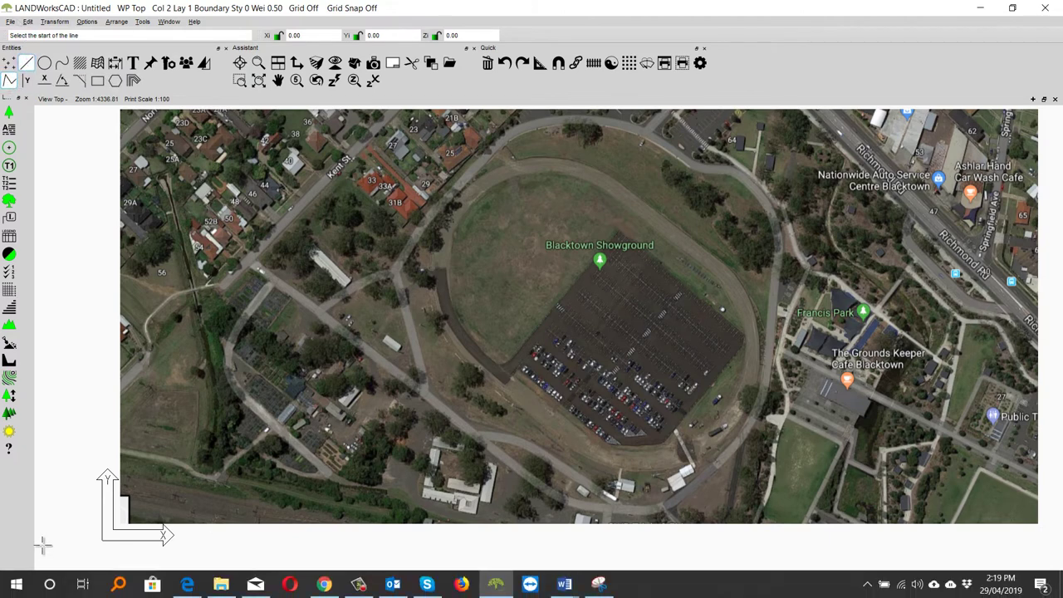
{"action": "left_click", "coordinate": [28, 590]}
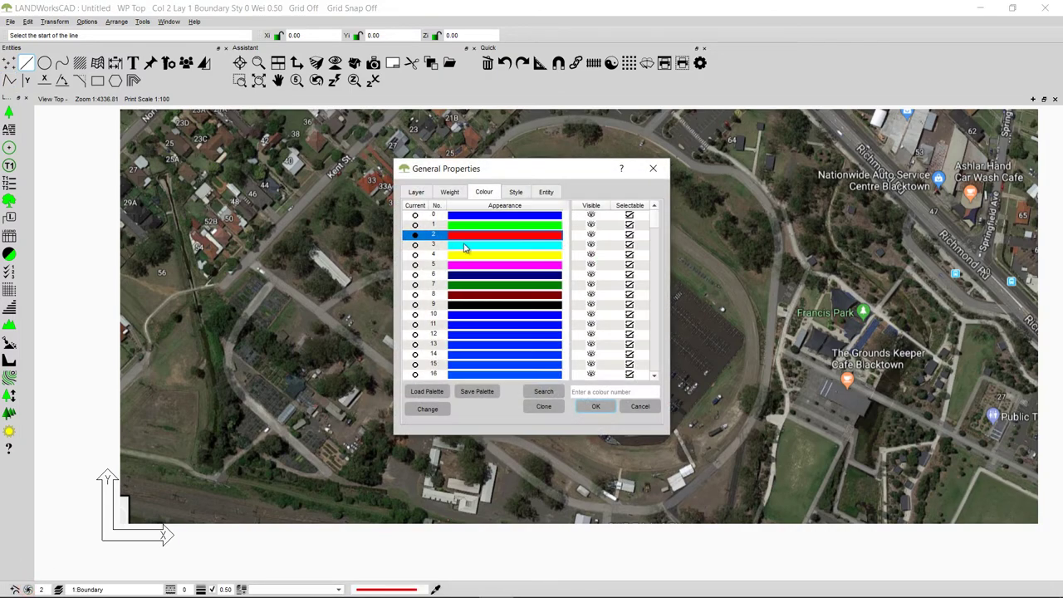
{"action": "left_click", "coordinate": [596, 406]}
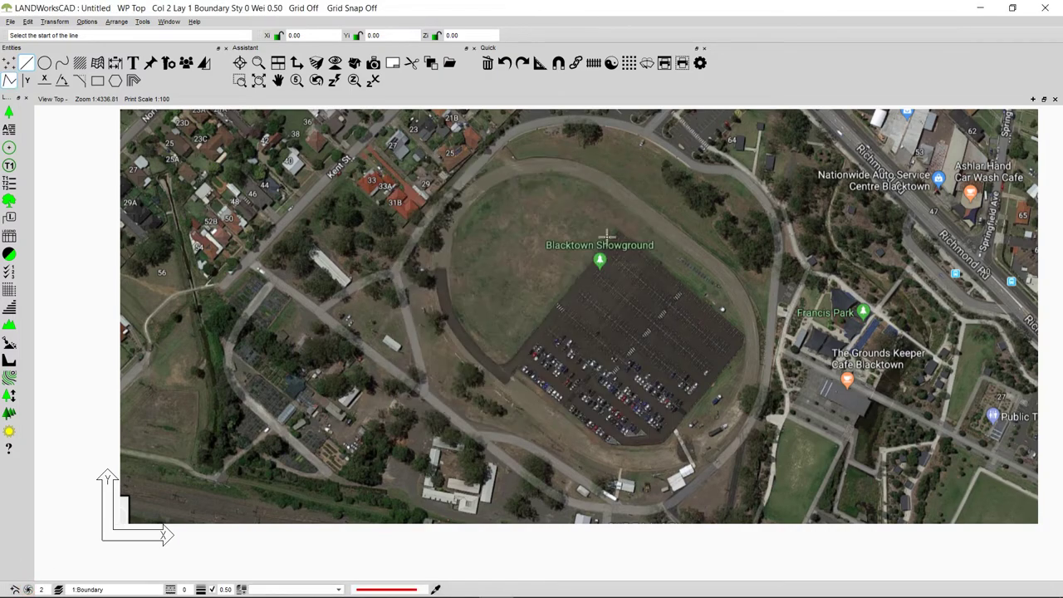
Draw a reference line along the car park's northwest edge, from its north corner to its southwest end at the access road
{"action": "scroll", "coordinate": [621, 230], "scroll_direction": "up", "scroll_amount": 2}
{"action": "scroll", "coordinate": [619, 230], "scroll_direction": "up", "scroll_amount": 2}
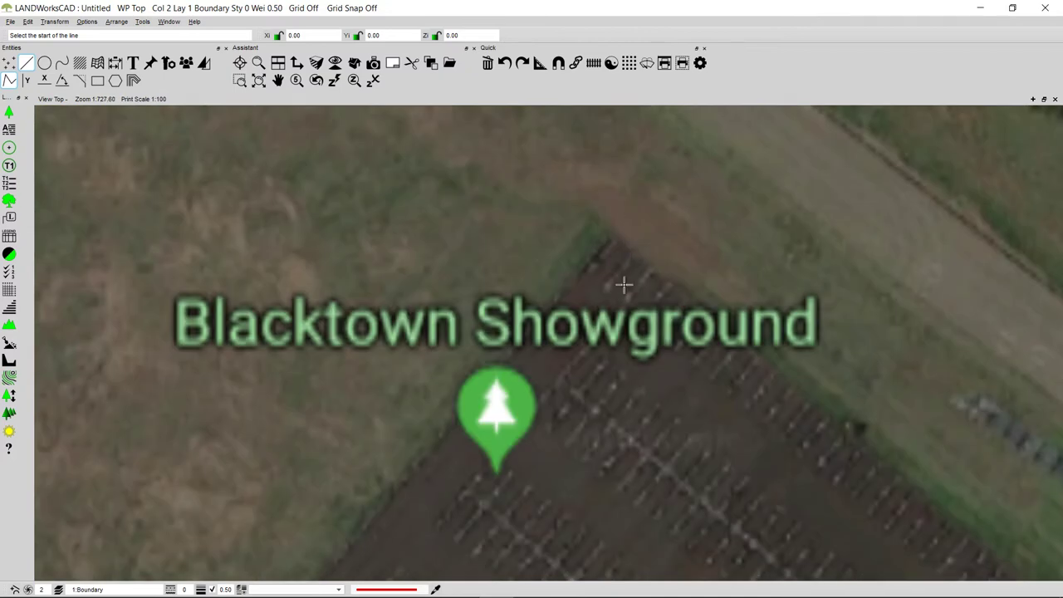
{"action": "left_click", "coordinate": [612, 238]}
{"action": "scroll", "coordinate": [553, 291], "scroll_direction": "down", "scroll_amount": 3}
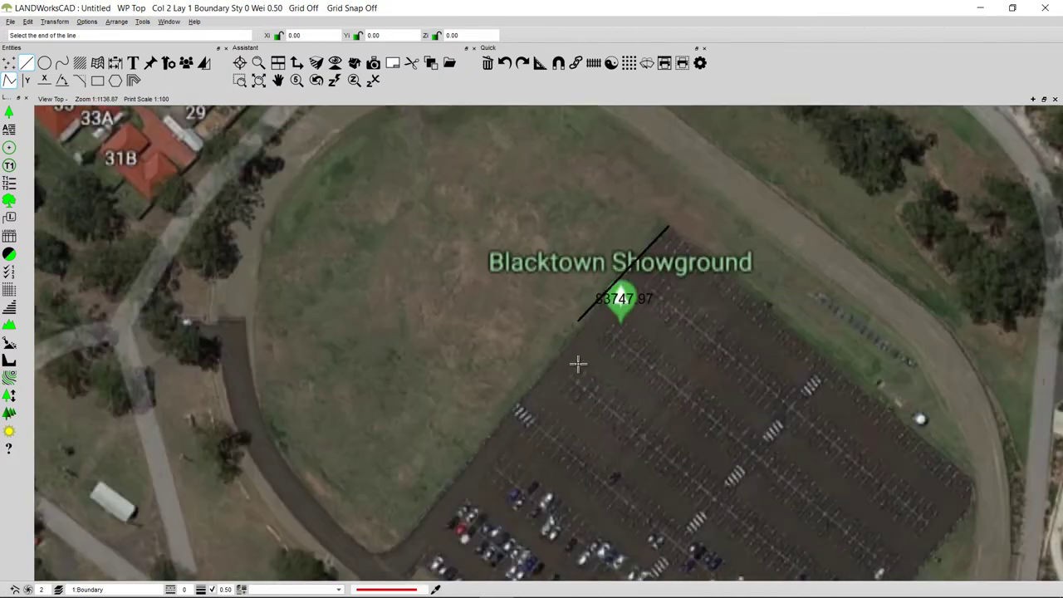
{"action": "scroll", "coordinate": [548, 316], "scroll_direction": "up", "scroll_amount": 3}
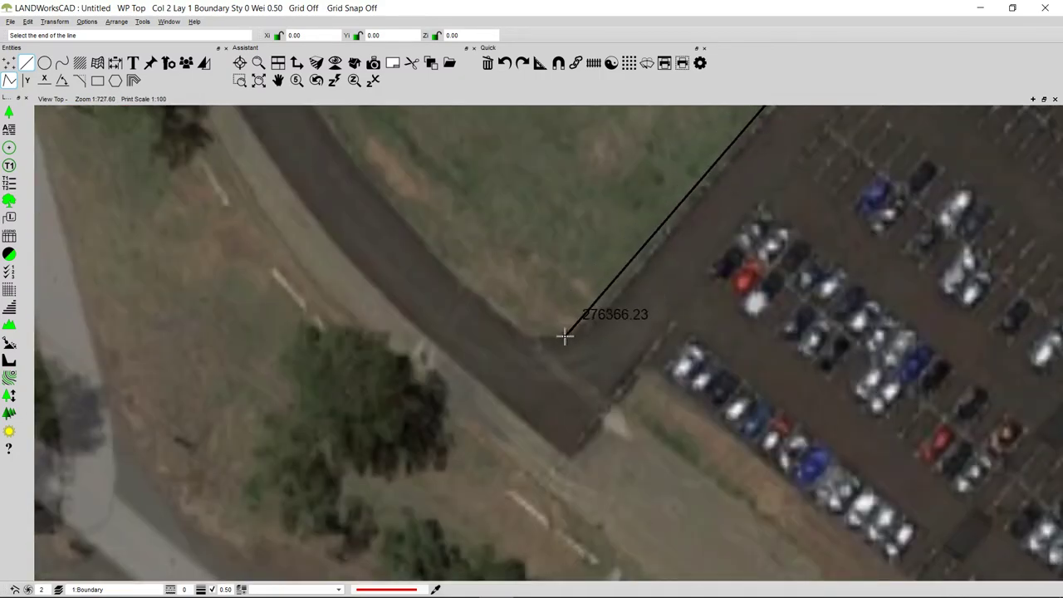
{"action": "left_click", "coordinate": [569, 347]}
{"action": "key", "text": "Escape"}
{"action": "scroll", "coordinate": [822, 380], "scroll_direction": "down", "scroll_amount": 5}
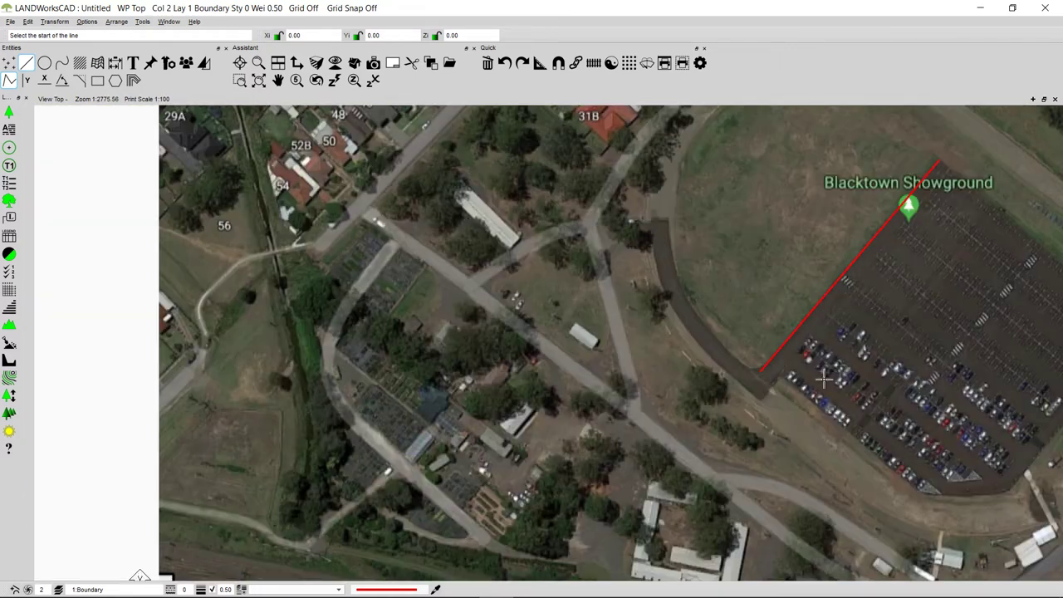
{"action": "middle_click_drag", "start_coordinate": [883, 387], "coordinate": [607, 344]}
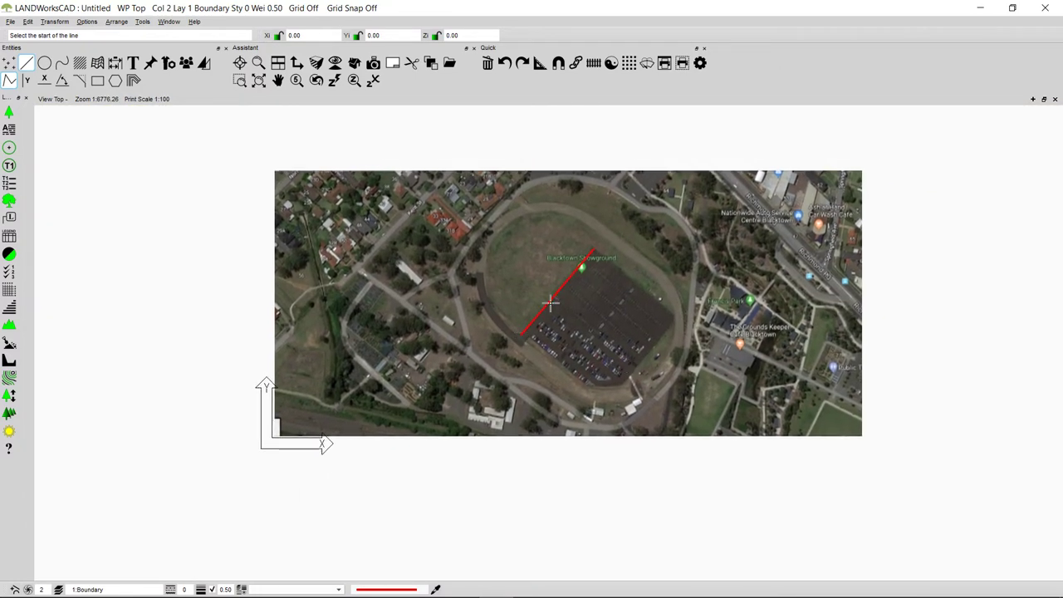
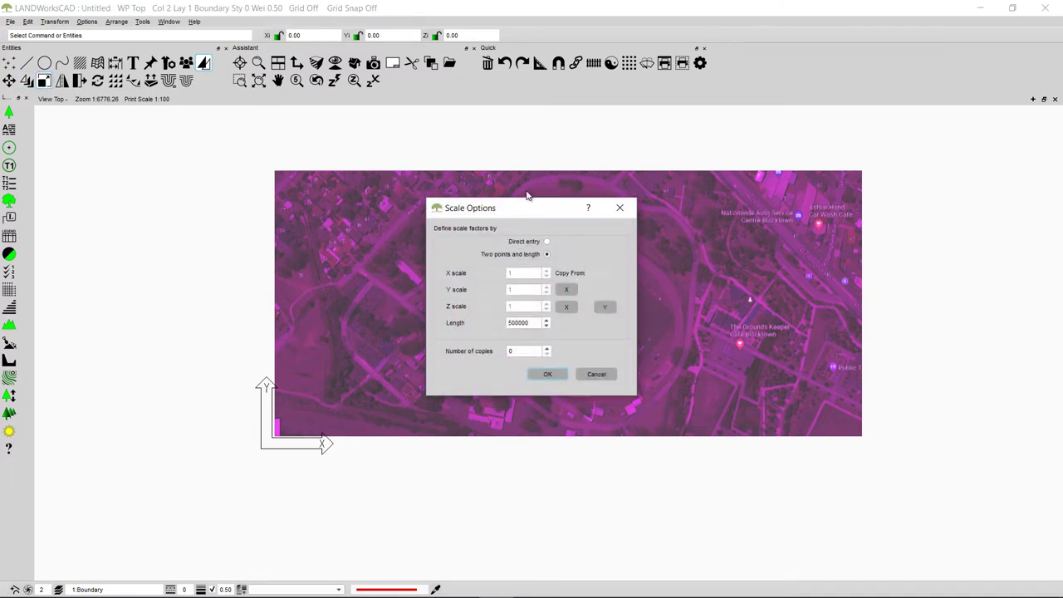
Set the Scale options for the image and line to two points and length, with a length of 124000
{"action": "left_click_drag", "start_coordinate": [529, 209], "coordinate": [726, 203]}
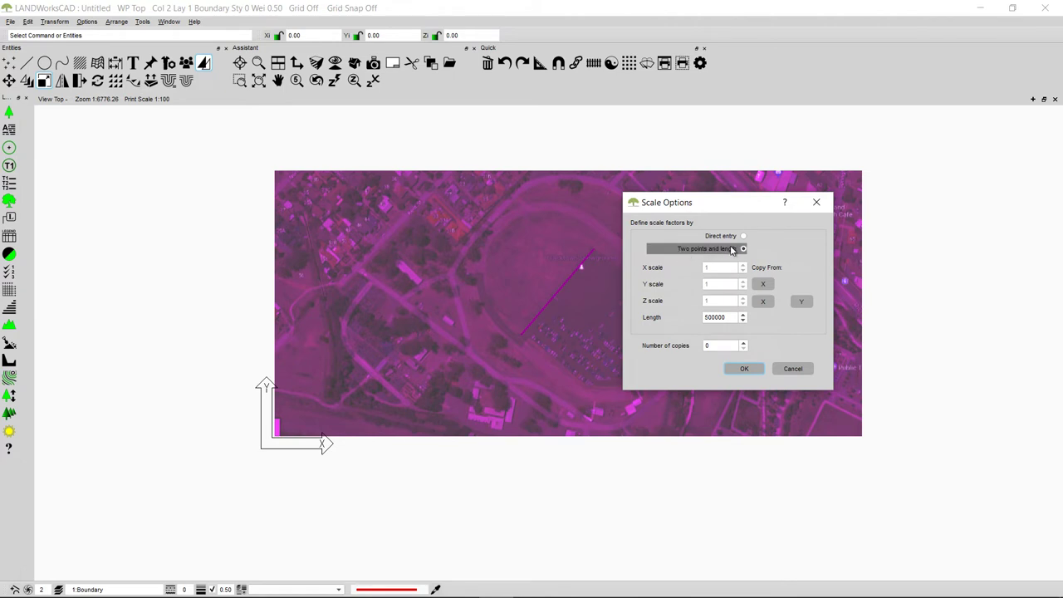
{"action": "left_click", "coordinate": [732, 322]}
{"action": "key", "text": "BackSpace"}
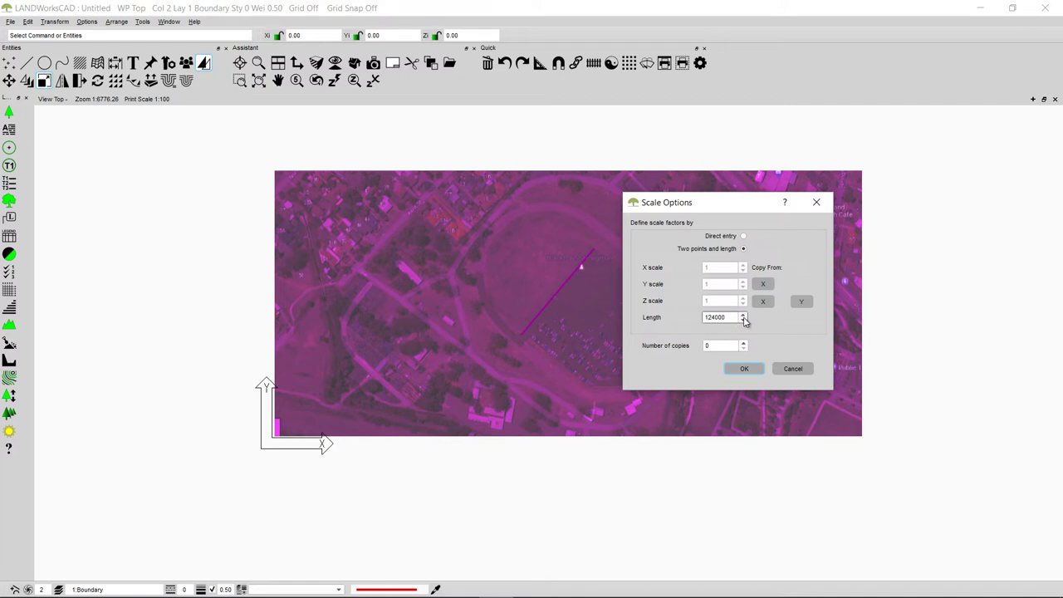
{"action": "left_click", "coordinate": [738, 371]}
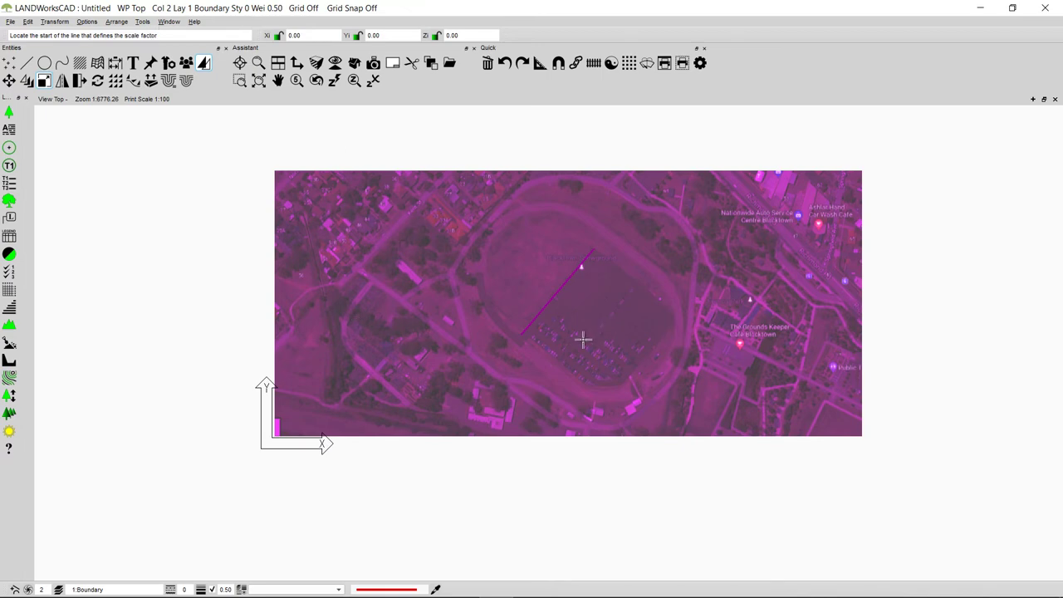
Scale the image and line using the red line's lower and upper endpoints, with its upper end as the centre, and deselect them
{"action": "scroll", "coordinate": [527, 339], "scroll_direction": "up", "scroll_amount": 3}
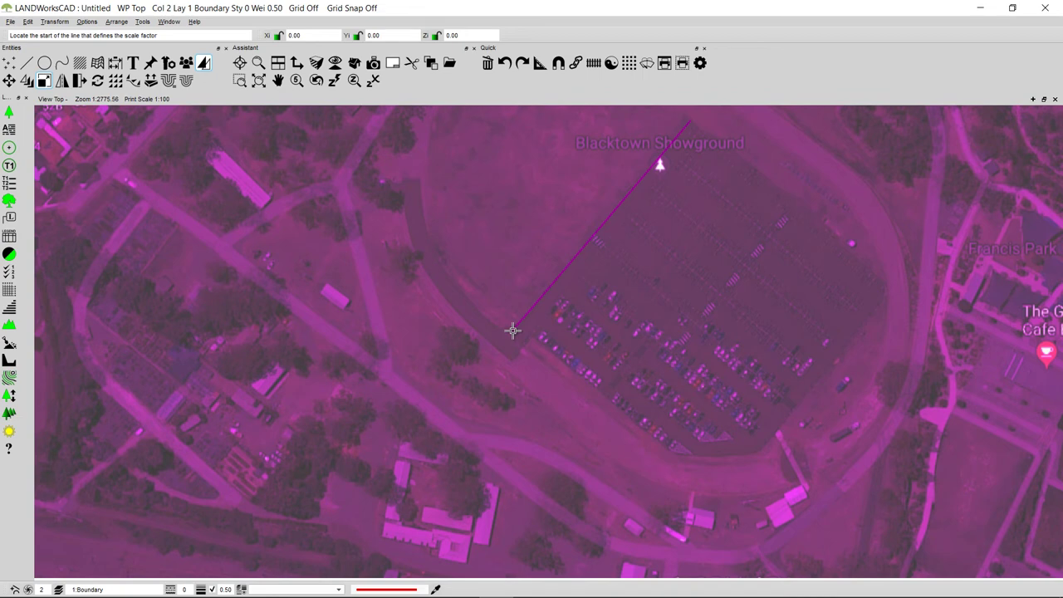
{"action": "left_click", "coordinate": [512, 331]}
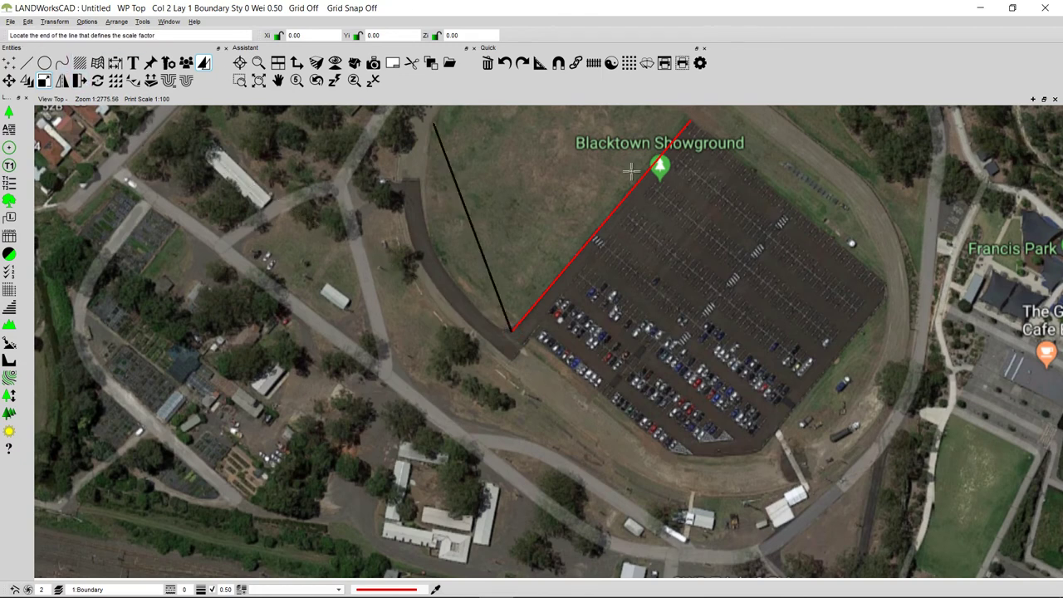
{"action": "middle_click_drag", "start_coordinate": [756, 154], "coordinate": [604, 286]}
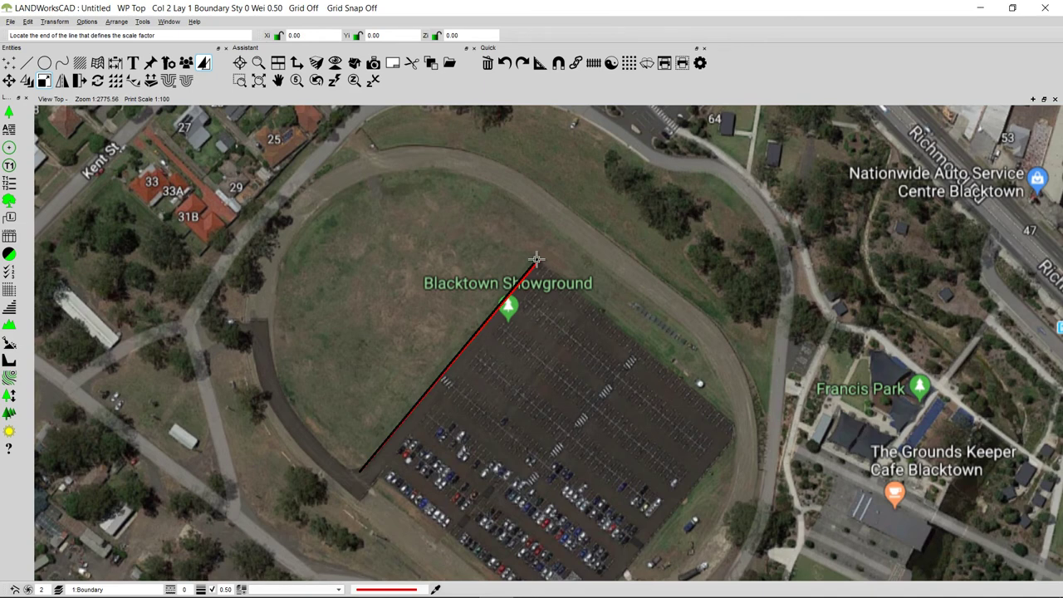
{"action": "left_click", "coordinate": [536, 259]}
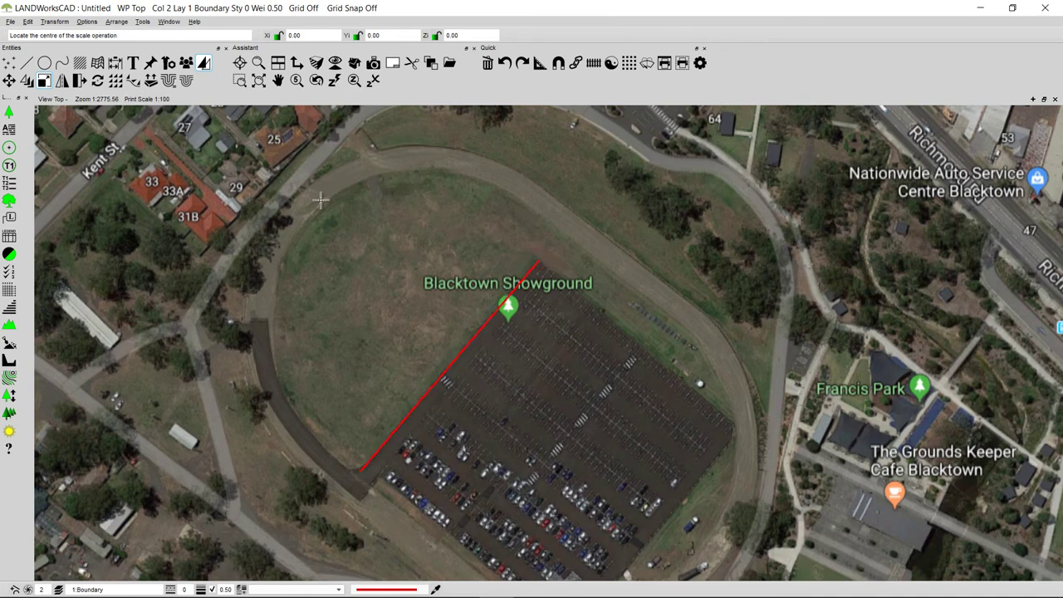
{"action": "left_click", "coordinate": [571, 467]}
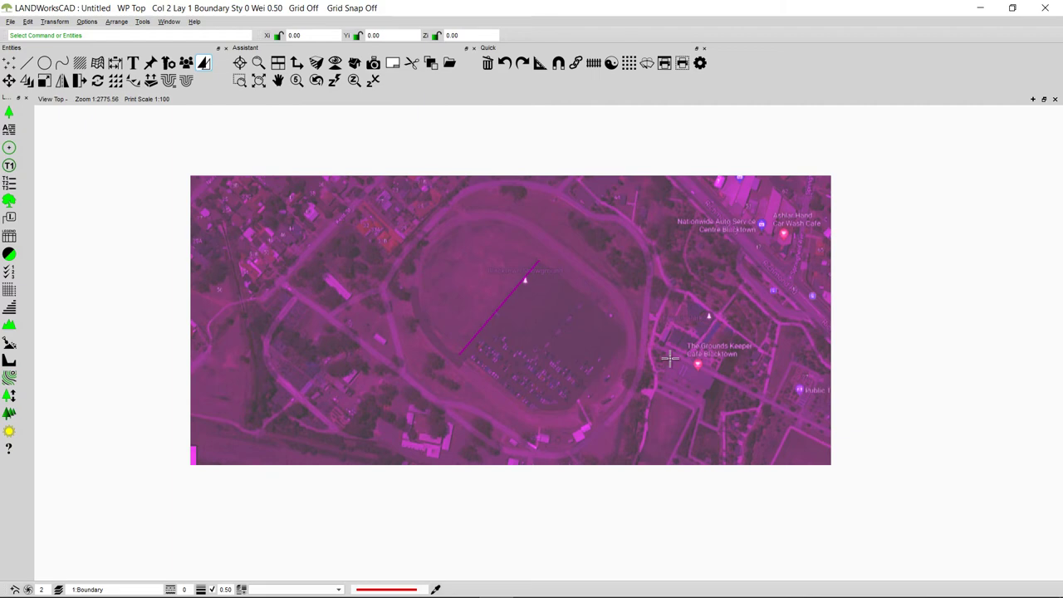
{"action": "left_click", "coordinate": [636, 500]}
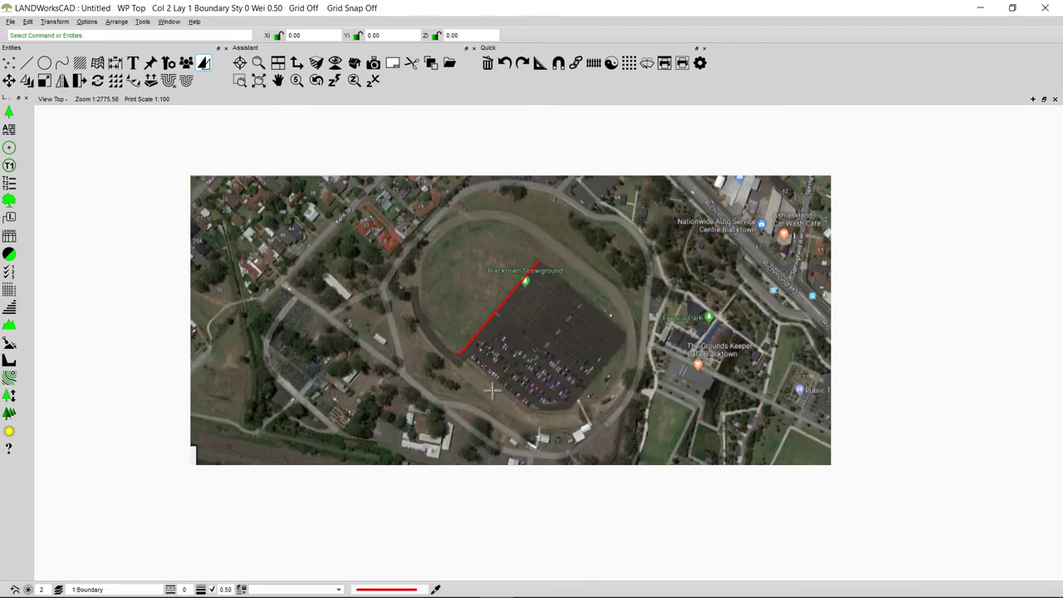
Check the scaled red reference line's length in its properties
{"action": "scroll", "coordinate": [493, 389], "scroll_direction": "up", "scroll_amount": 3}
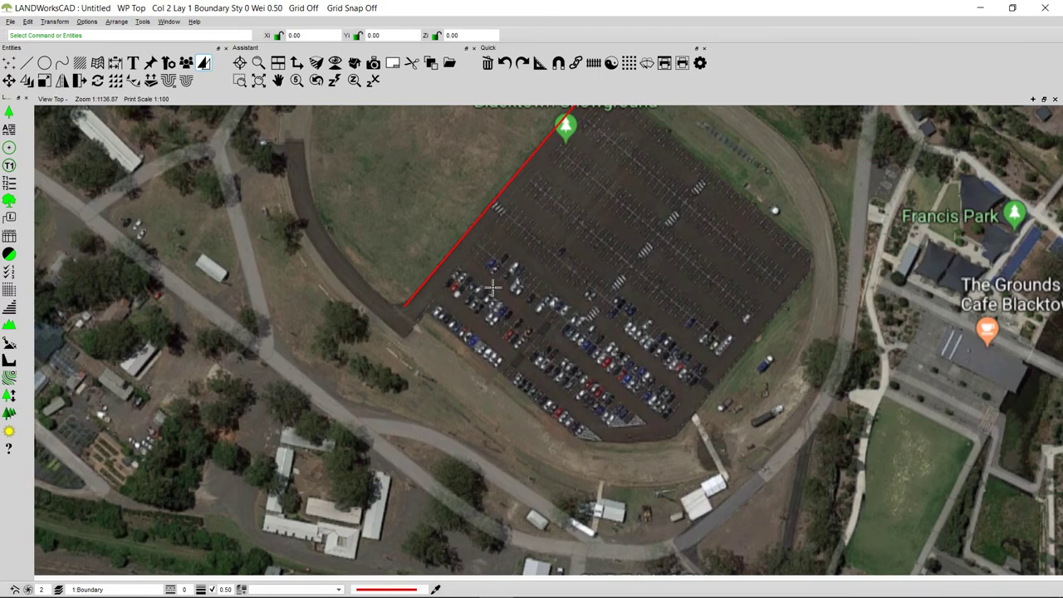
{"action": "double_click", "coordinate": [479, 218]}
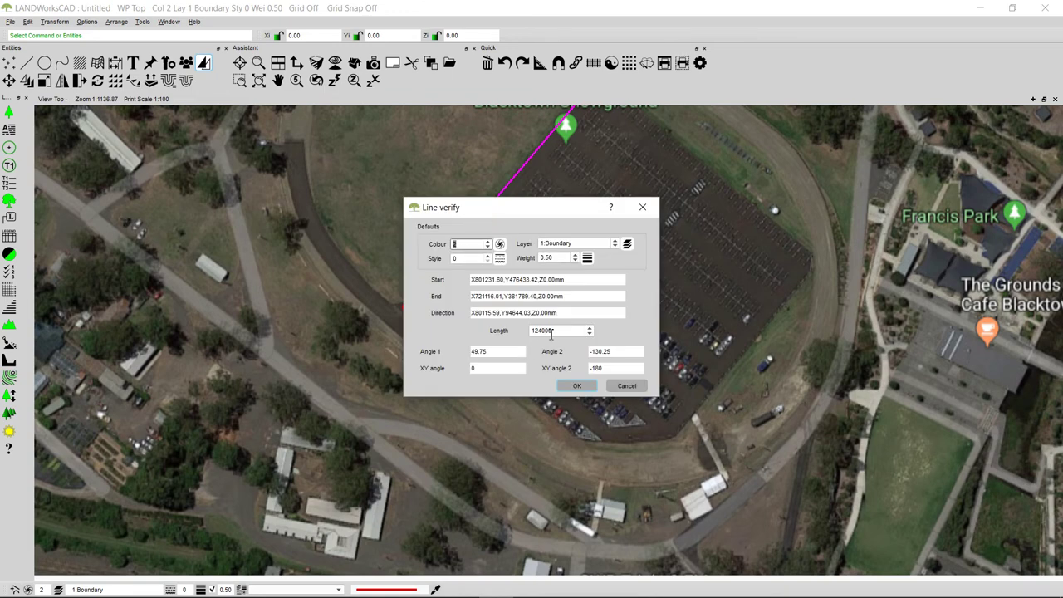
{"action": "left_click", "coordinate": [580, 386]}
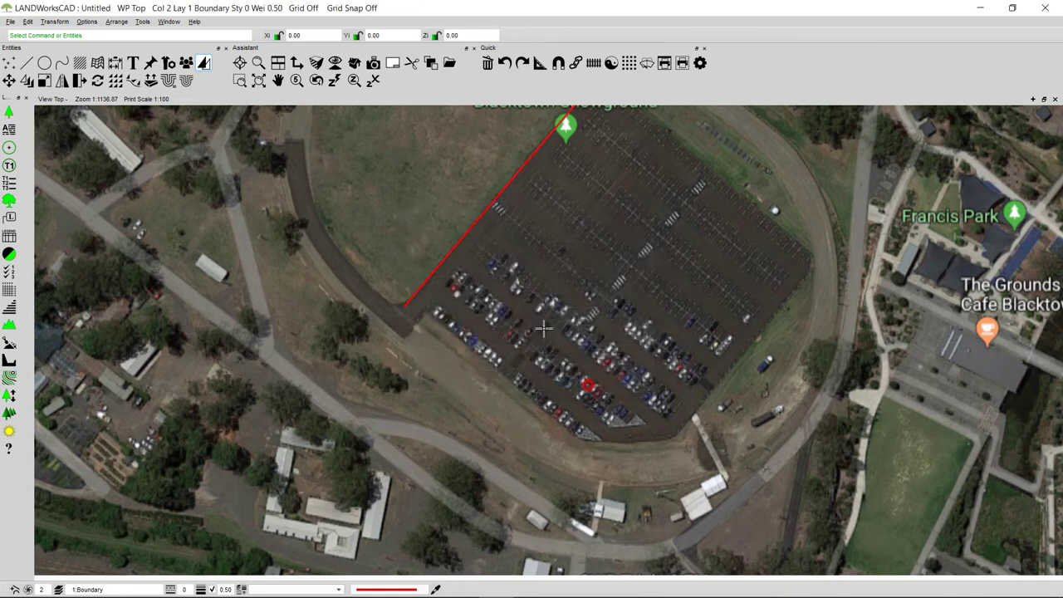
Delete the red reference line from the satellite image
{"action": "key", "text": "Delete"}
{"action": "scroll", "coordinate": [657, 311], "scroll_direction": "down", "scroll_amount": 3}
{"action": "middle_click_drag", "start_coordinate": [495, 343], "coordinate": [450, 341]}
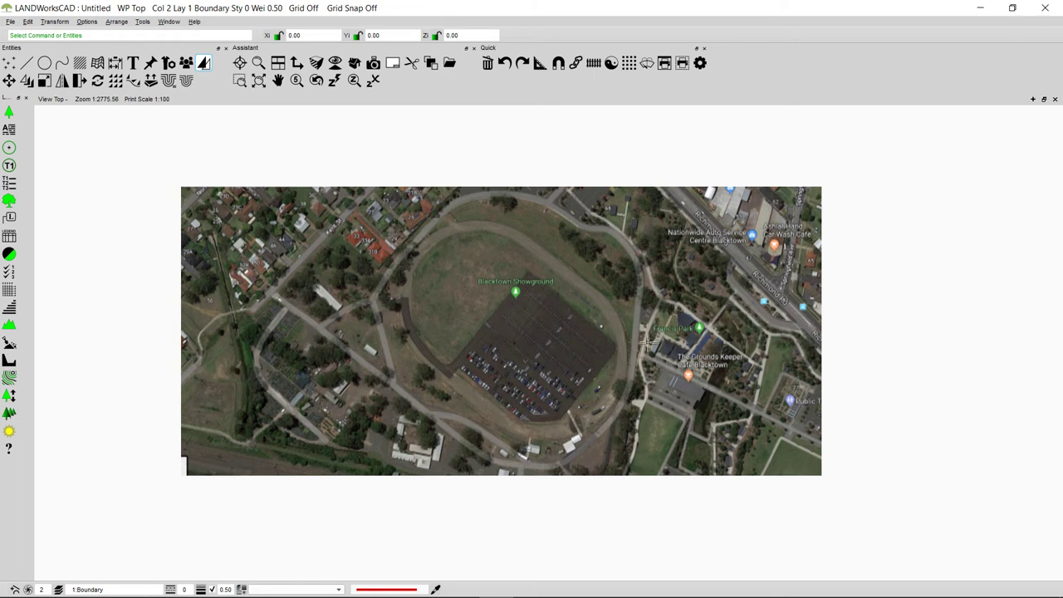
Move the satellite image to layer 17, Google image, and check the assigned layer in its bitmap properties
{"action": "left_click", "coordinate": [657, 186]}
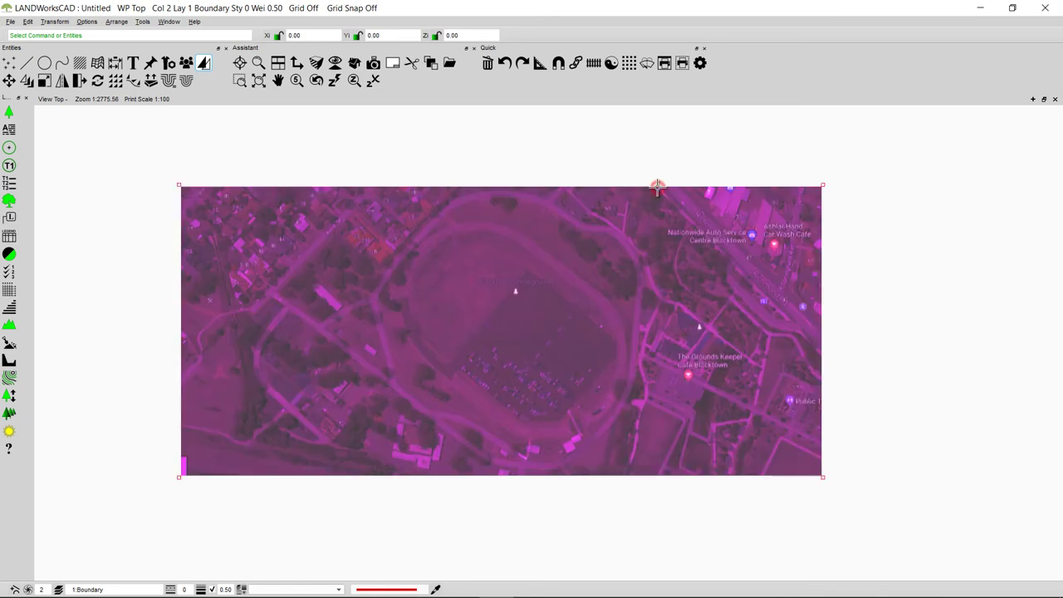
{"action": "left_click", "coordinate": [58, 590]}
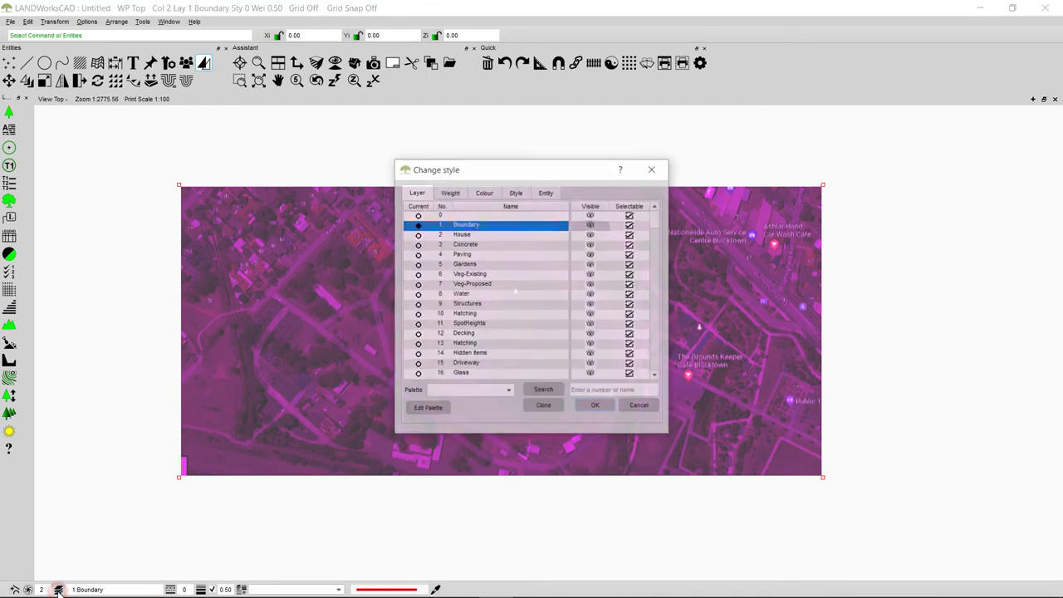
{"action": "scroll", "coordinate": [460, 233], "scroll_direction": "down", "scroll_amount": 3}
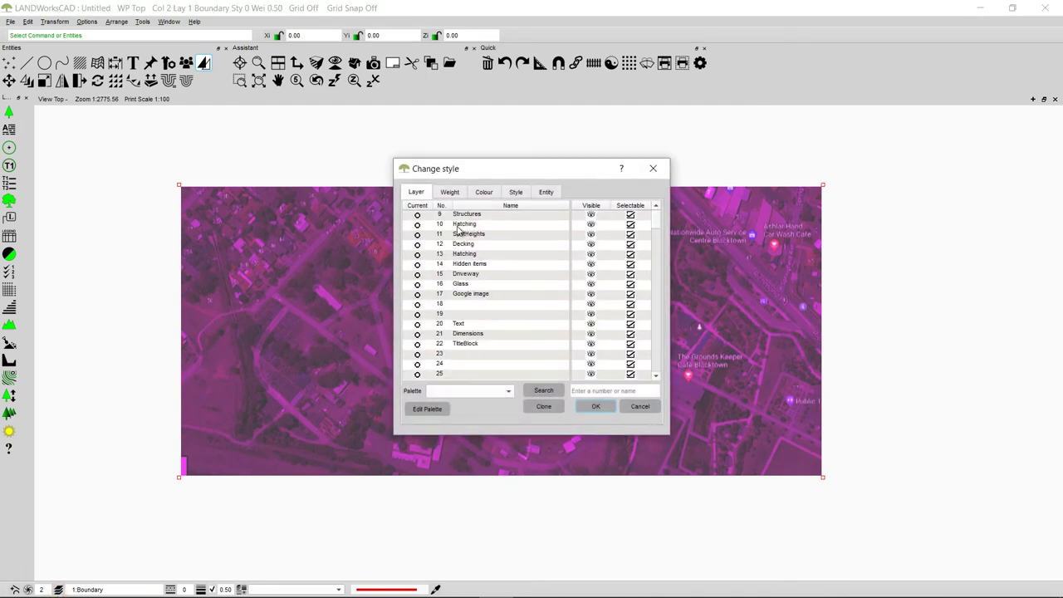
{"action": "left_click", "coordinate": [418, 296]}
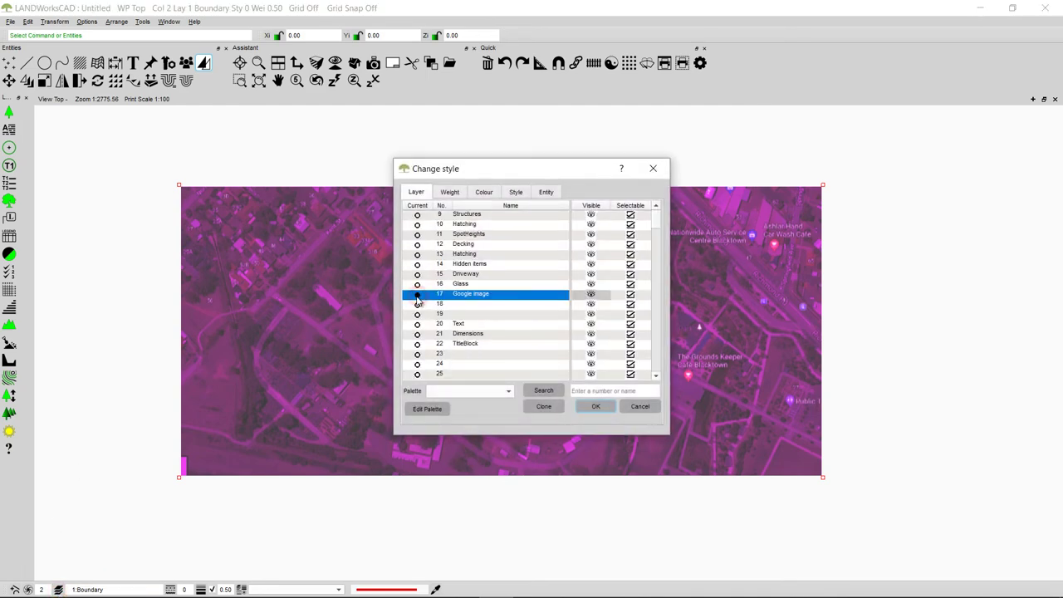
{"action": "left_click", "coordinate": [488, 296]}
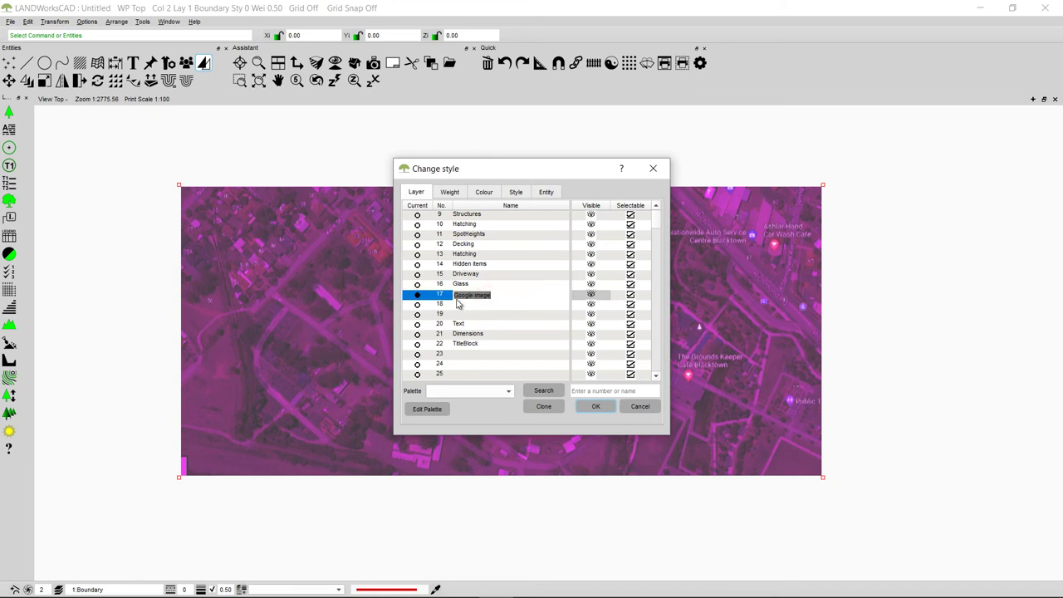
{"action": "left_click", "coordinate": [527, 304]}
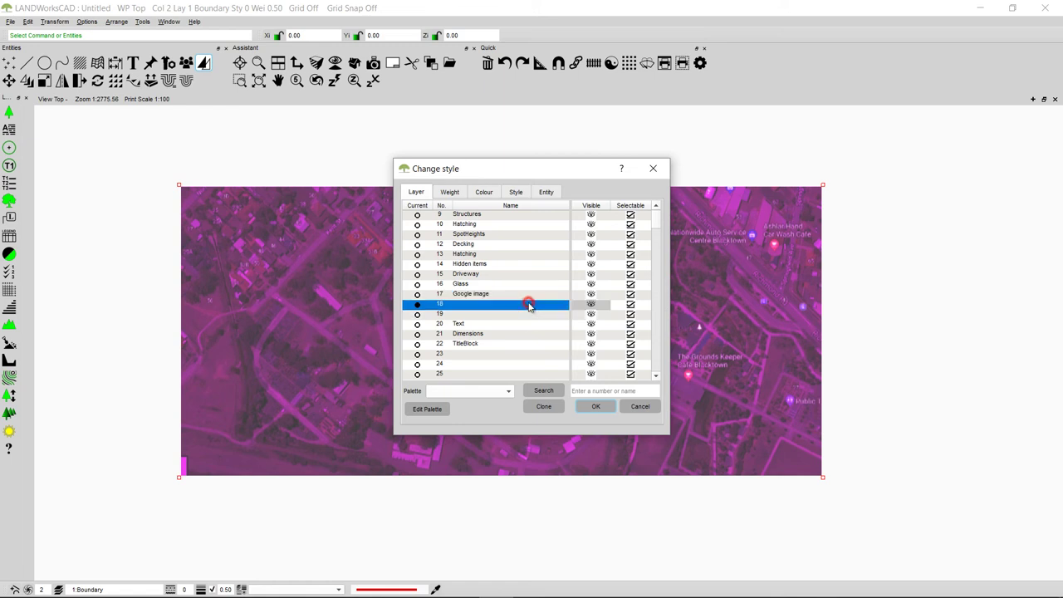
{"action": "left_click", "coordinate": [417, 294]}
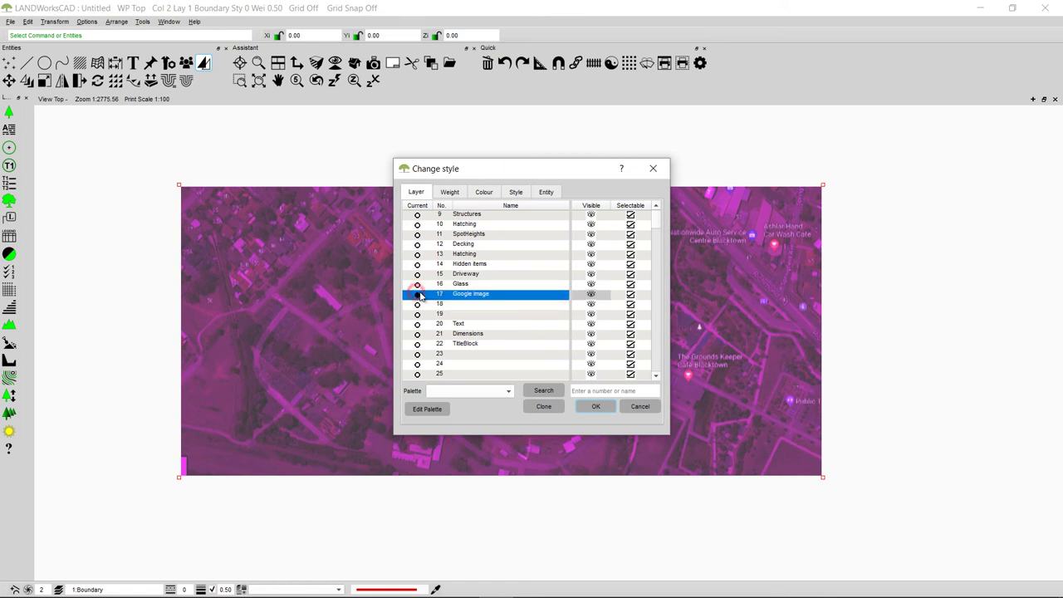
{"action": "left_click", "coordinate": [594, 407]}
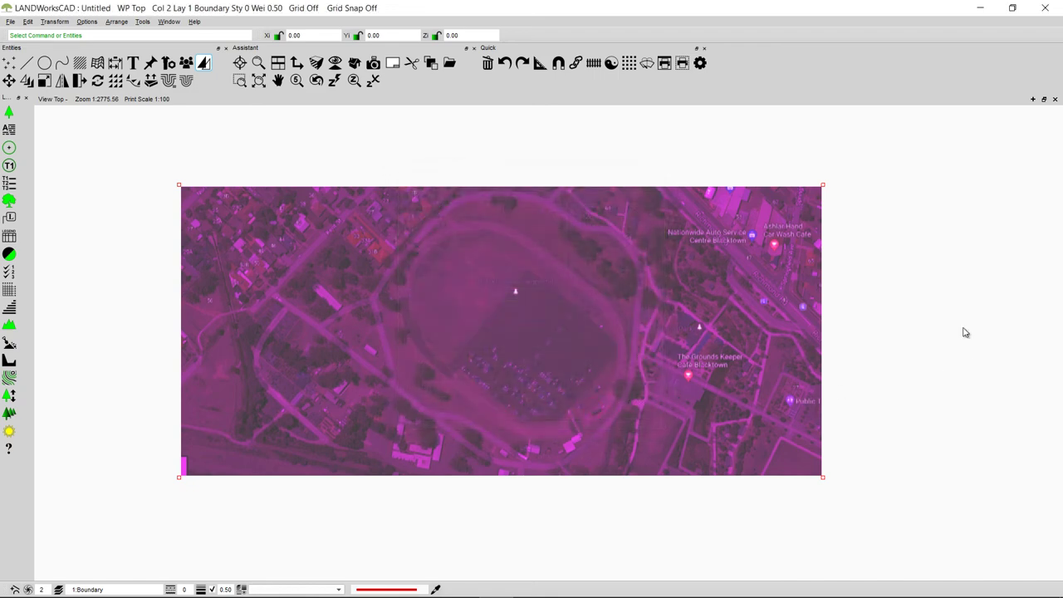
{"action": "double_click", "coordinate": [729, 184]}
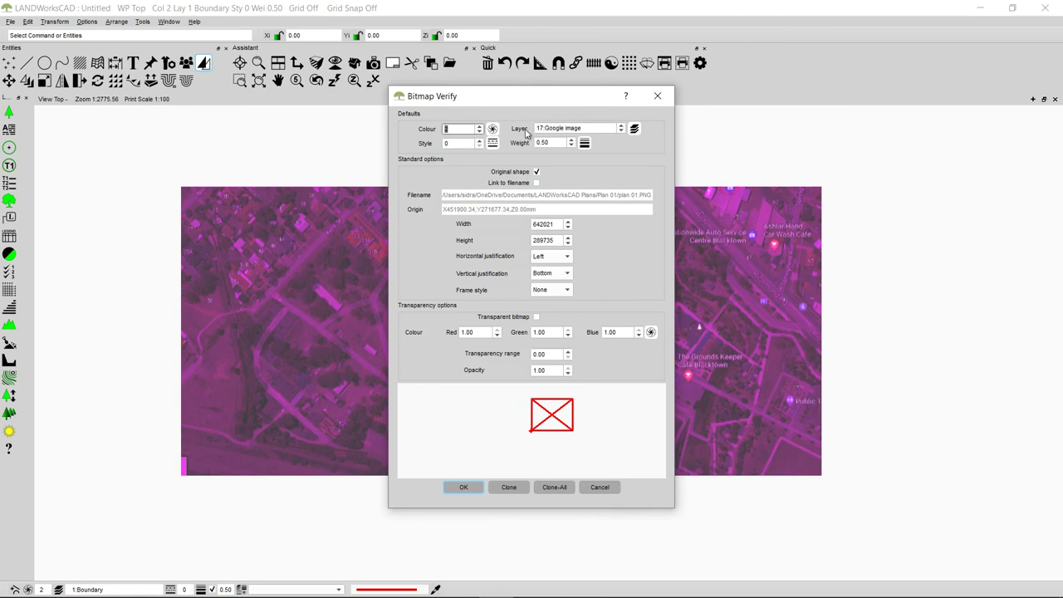
{"action": "left_click", "coordinate": [658, 98]}
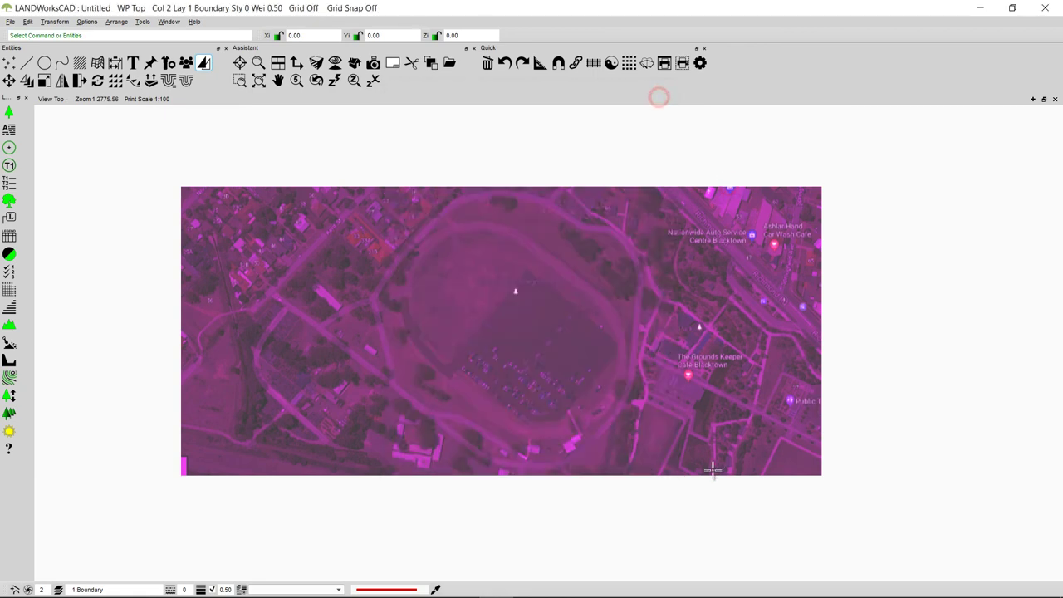